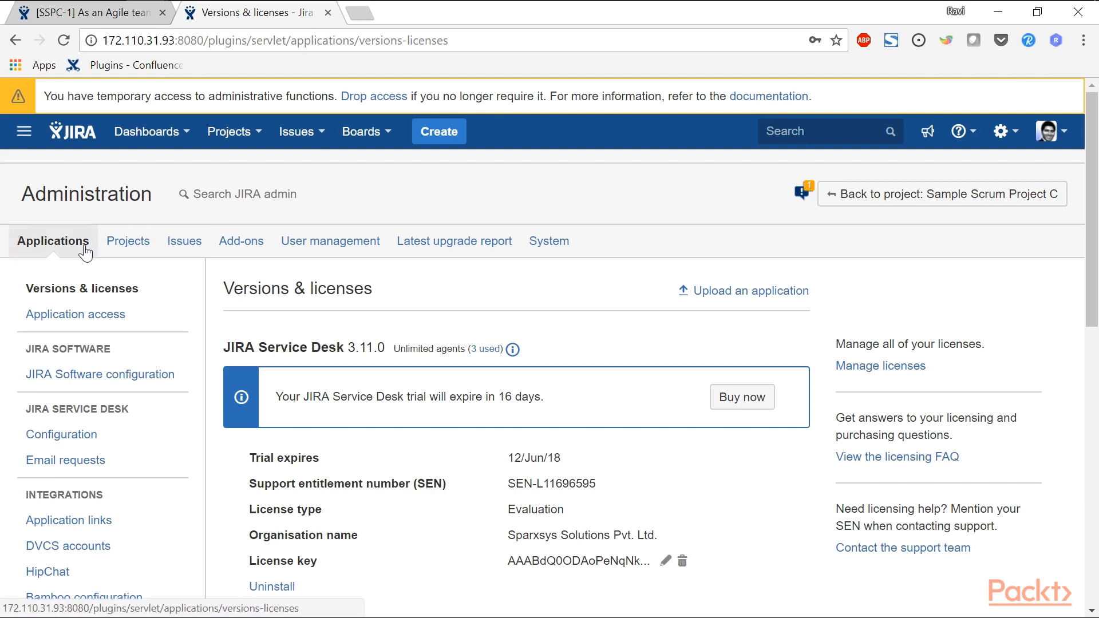
Open the DVCS accounts page in the JIRA application administration.
scroll(85, 255, down, 3)
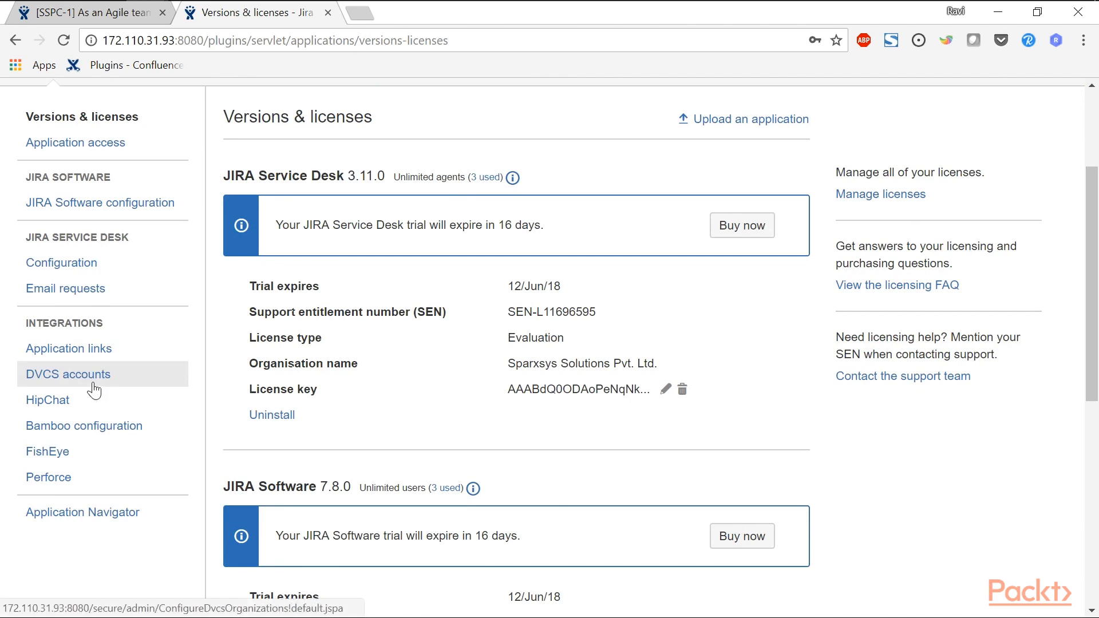
click(91, 385)
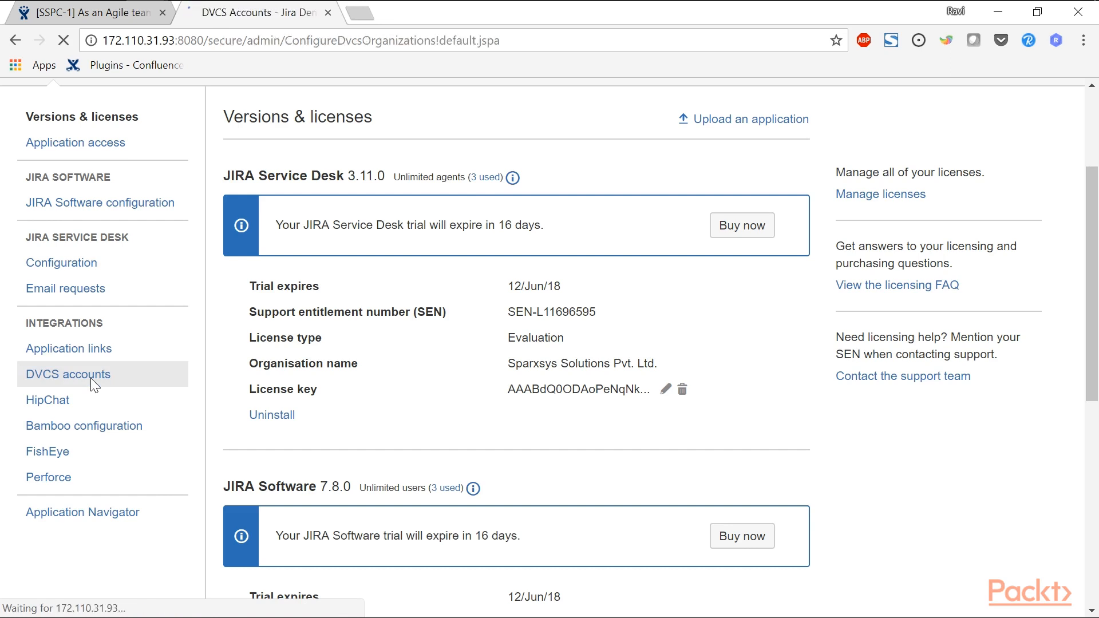
scroll(468, 491, down, 3)
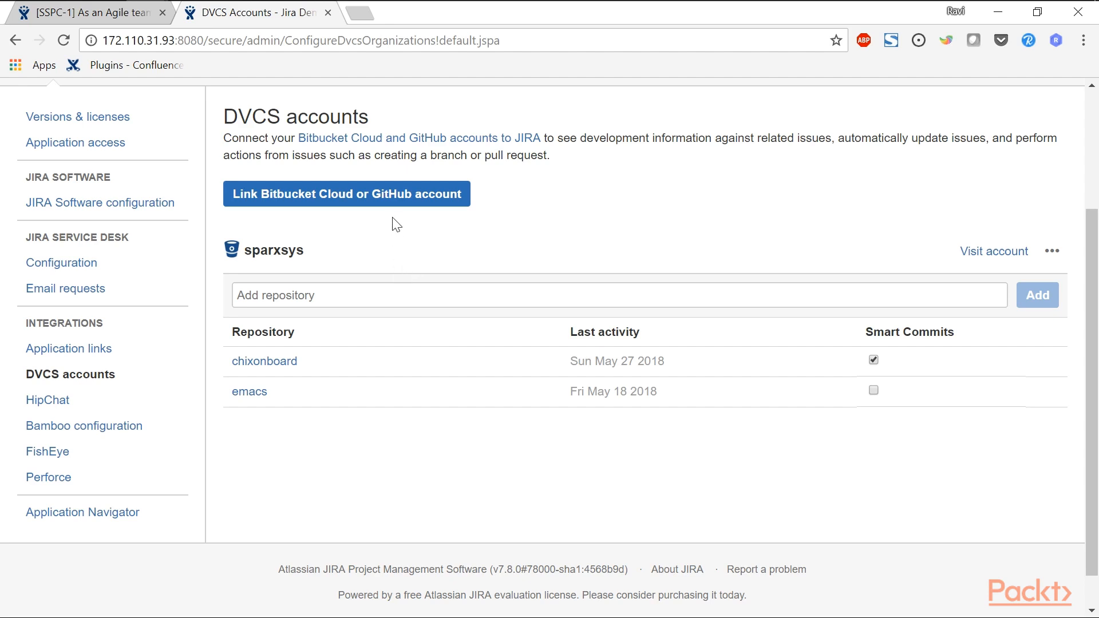
Open the form for linking a Bitbucket Cloud or GitHub account and inspect the available host options.
click(391, 198)
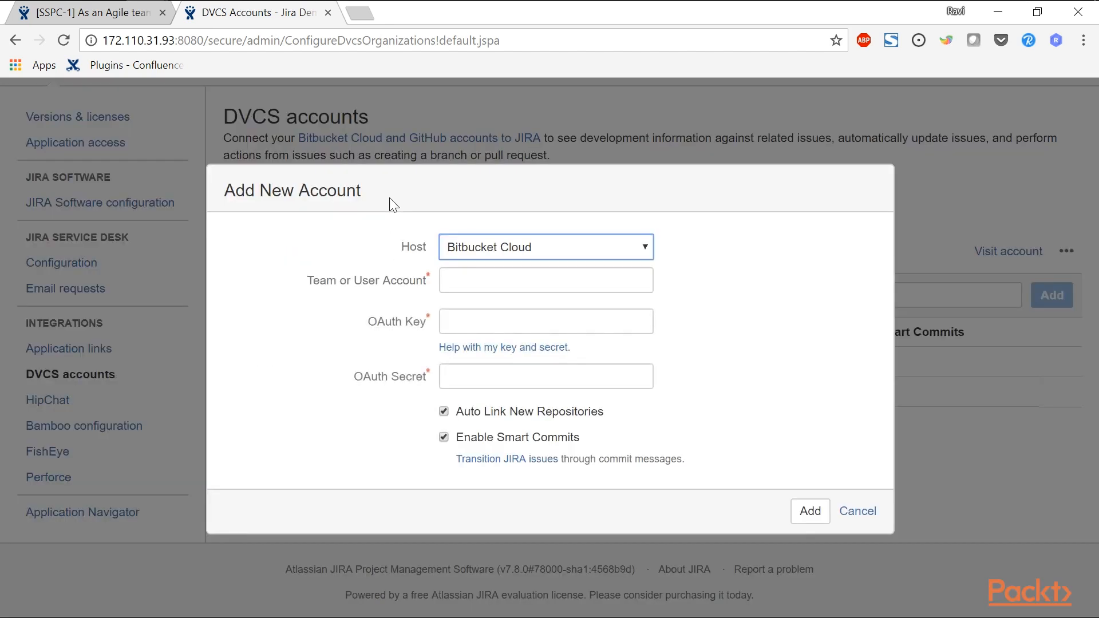
click(606, 254)
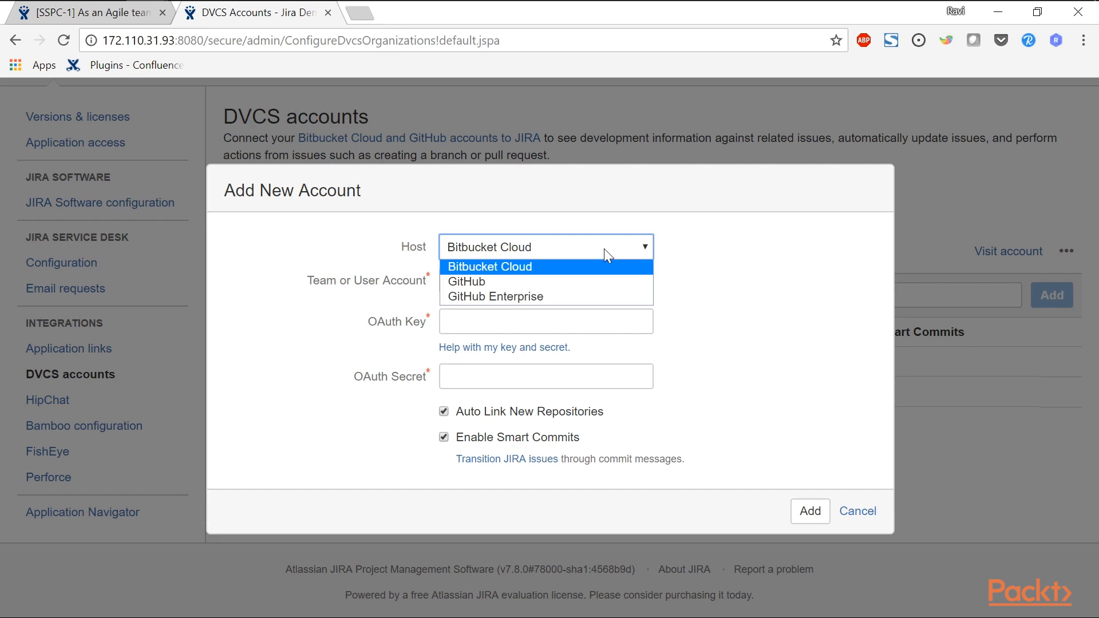
click(677, 263)
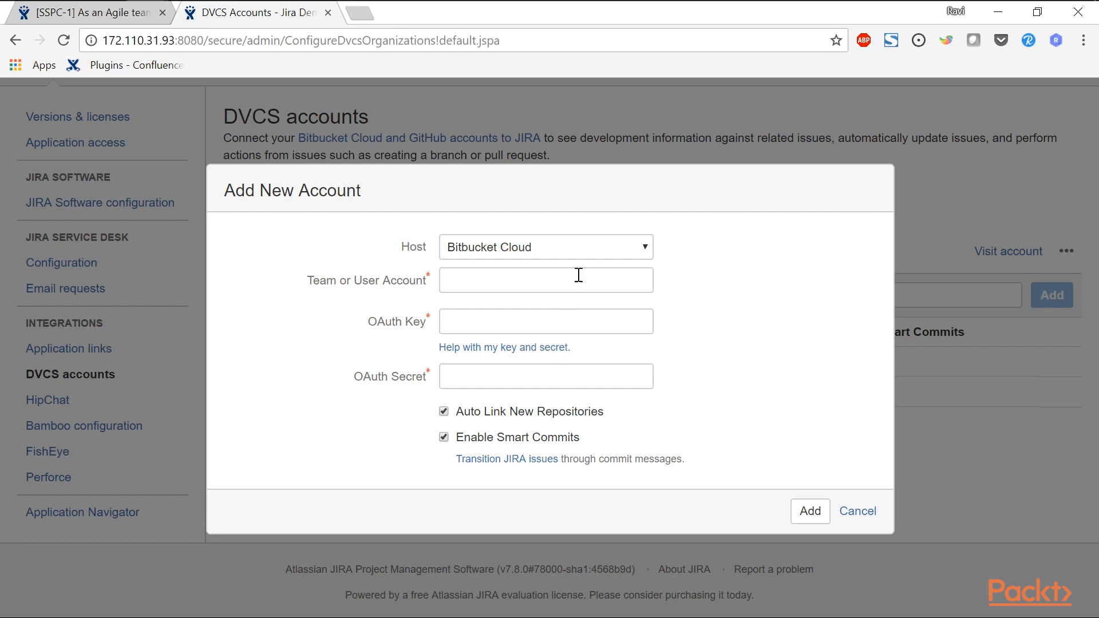
click(584, 252)
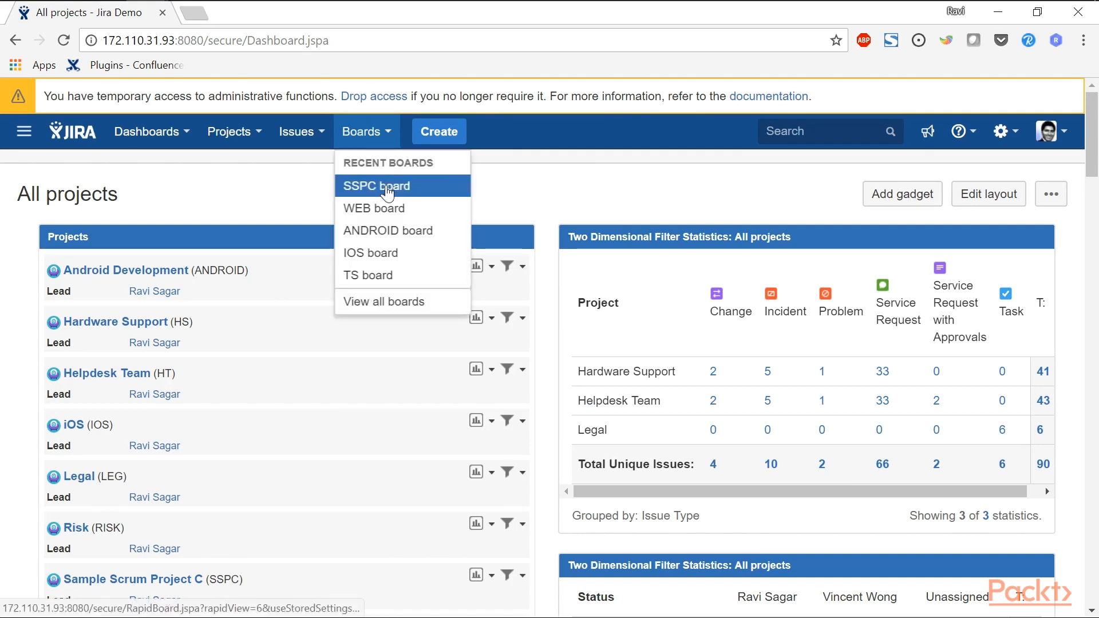
Open issue SSPC-1 from the SSPC board and view its workflow diagram.
click(385, 185)
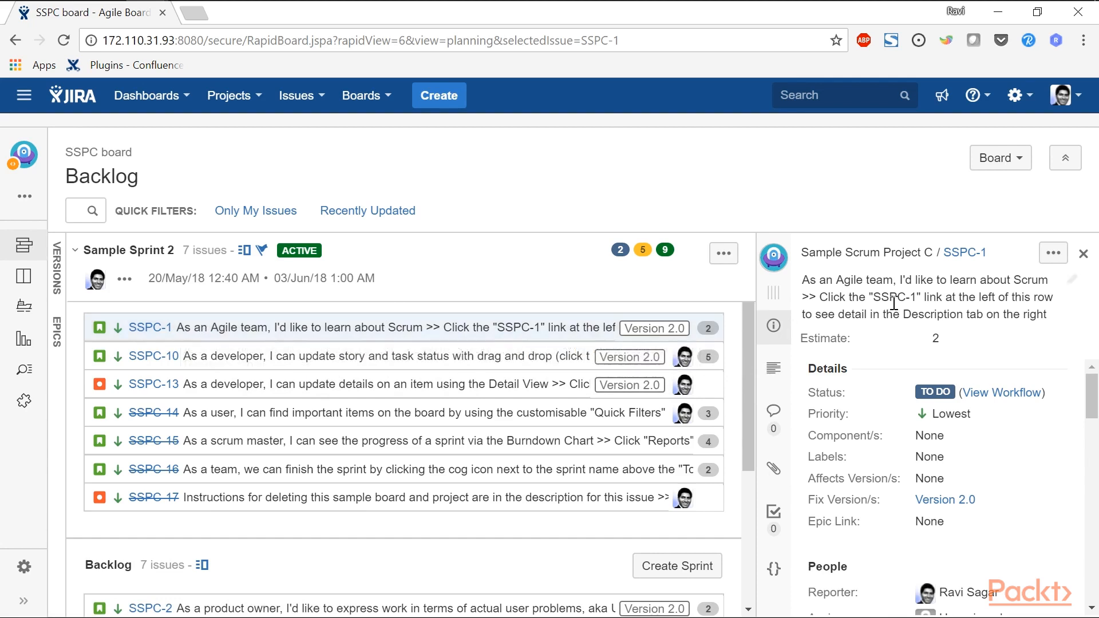
click(959, 259)
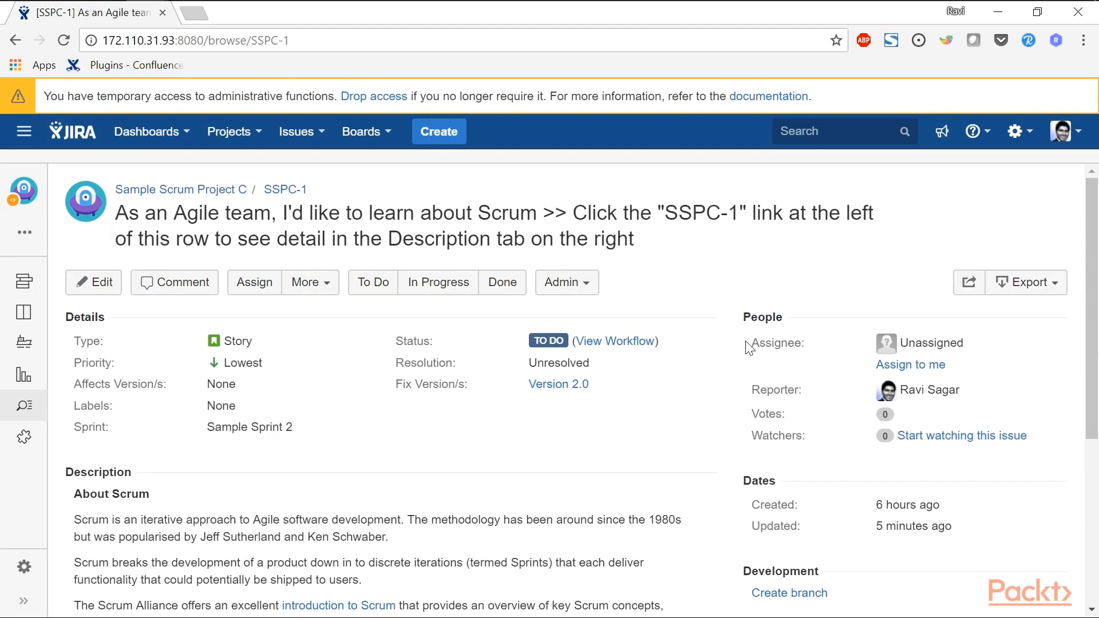
click(638, 342)
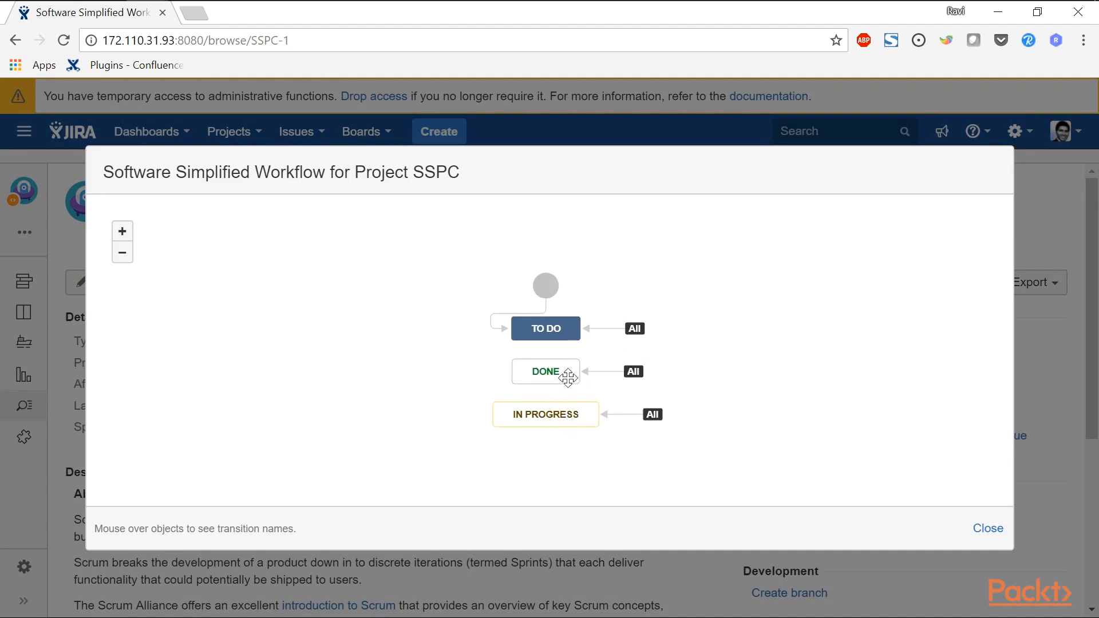
click(987, 528)
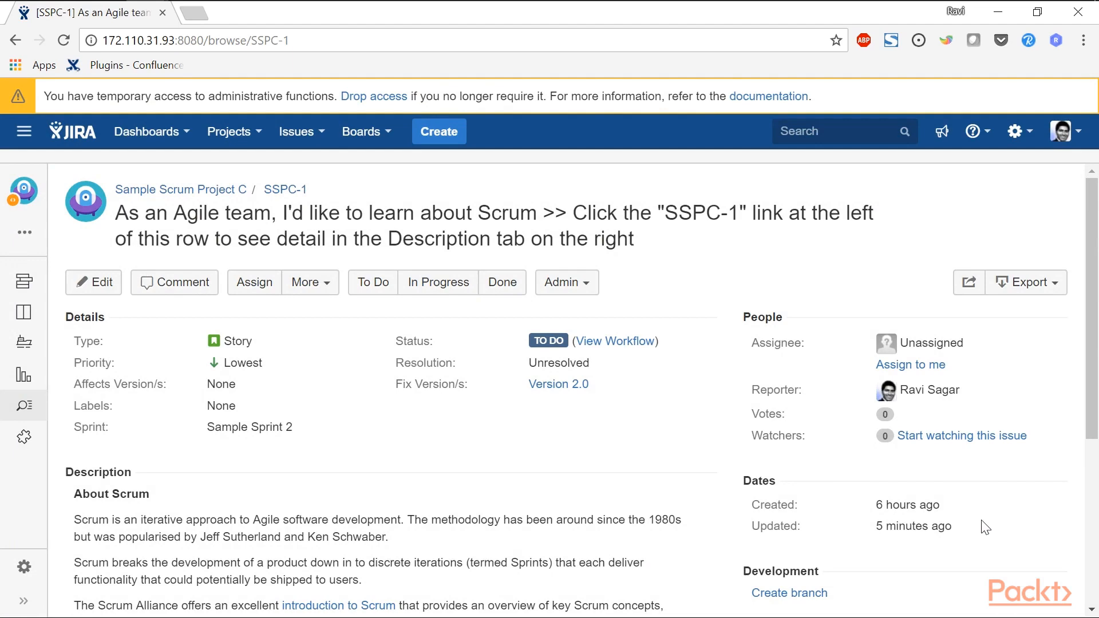
Create a Bitbucket branch for the issue from master in sparxsys/chixonboard, named SSPC-1-as-an-agile-team-id-like-to-learn.
scroll(985, 530, down, 2)
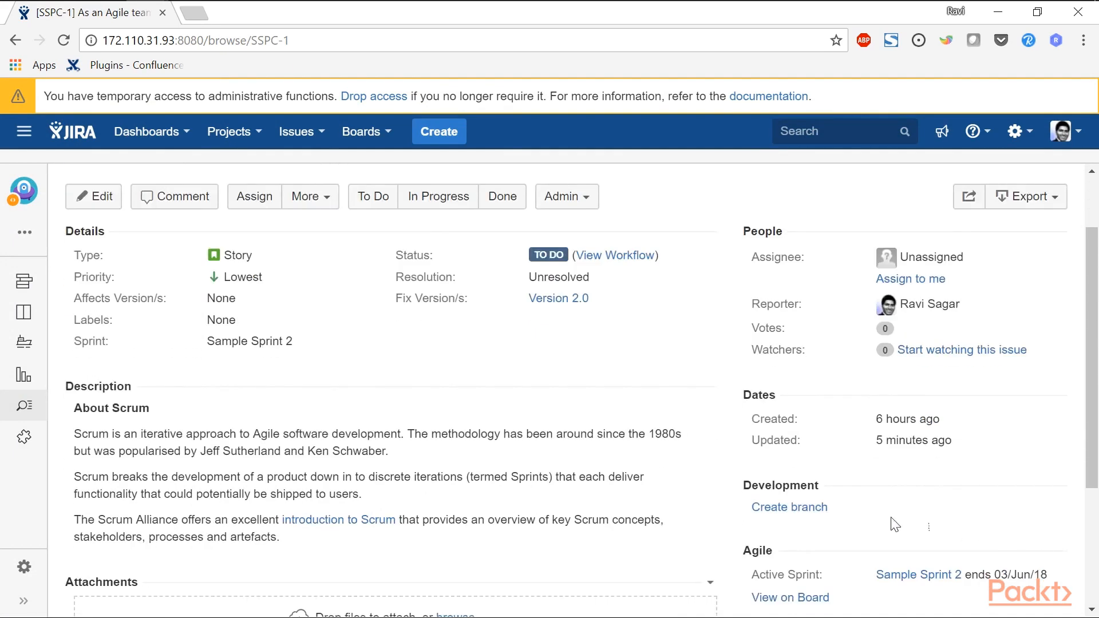
click(796, 513)
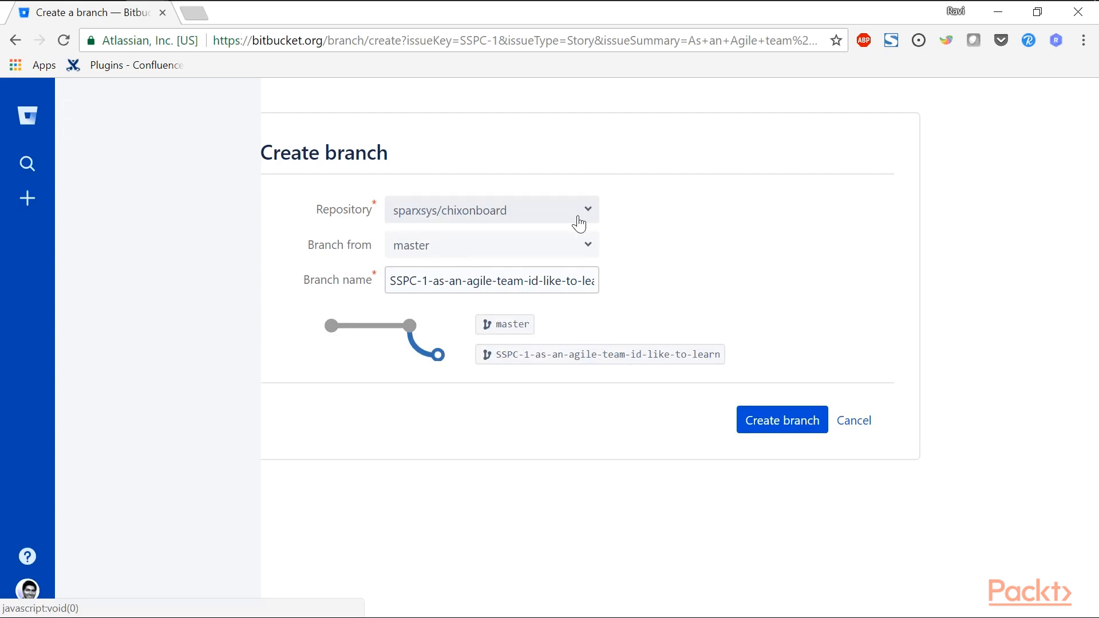
click(586, 210)
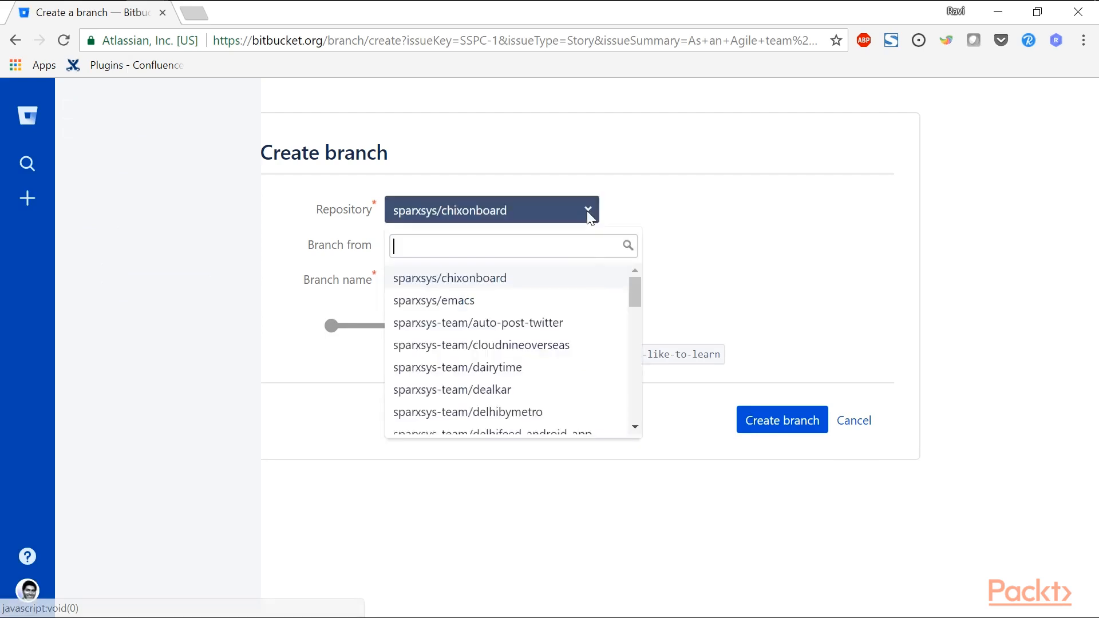
click(800, 218)
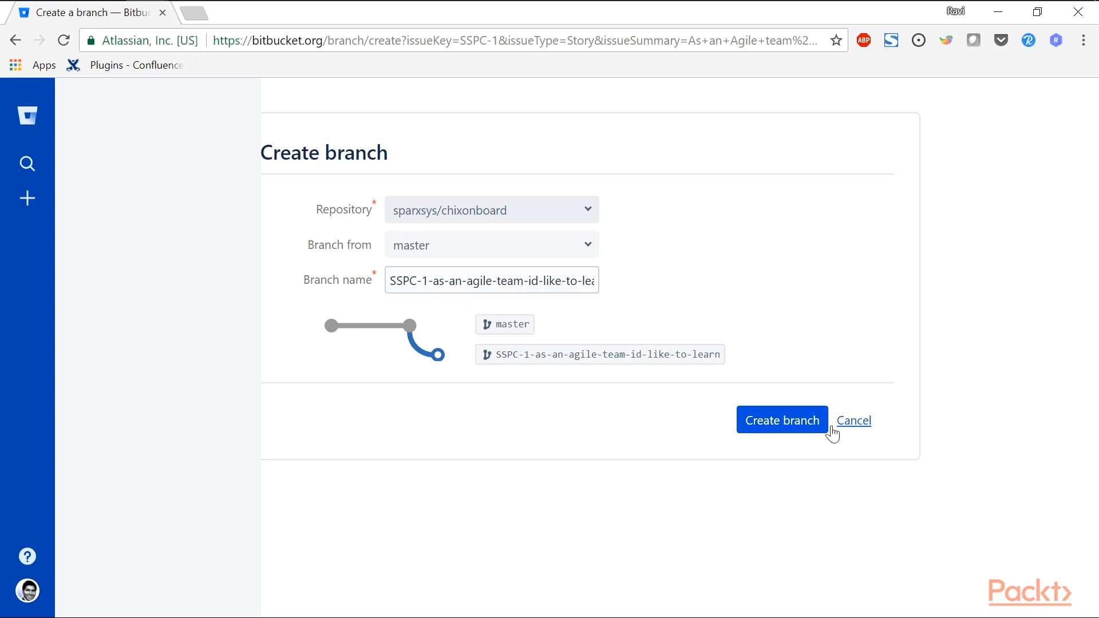
click(797, 432)
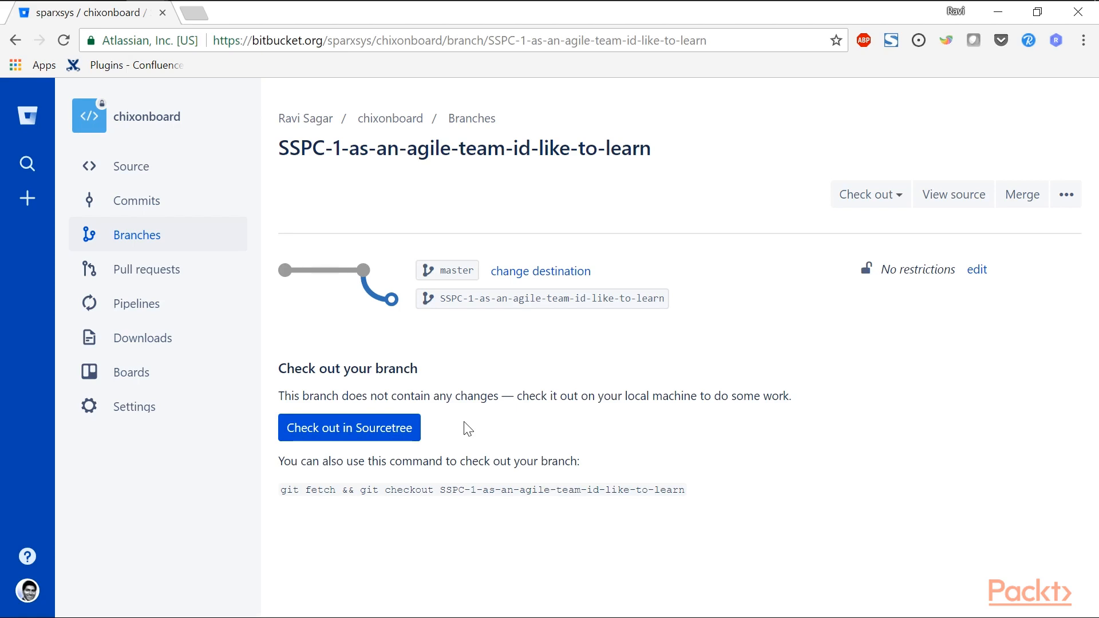
Open the new branch's source files, decline the news e-mails and dismiss the source browser introduction.
click(966, 201)
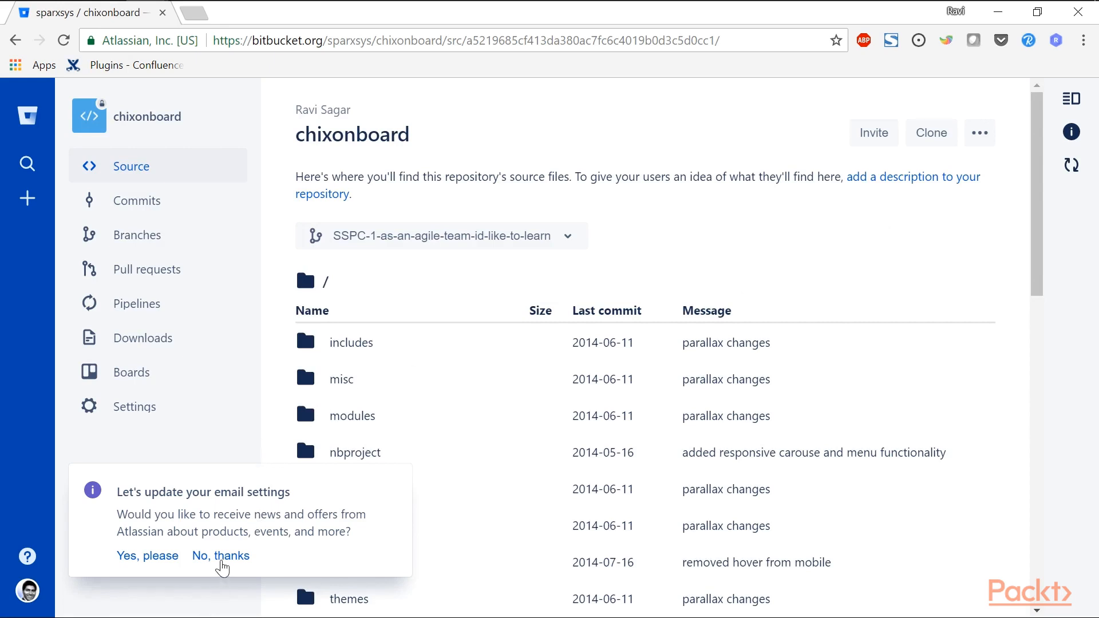
click(222, 562)
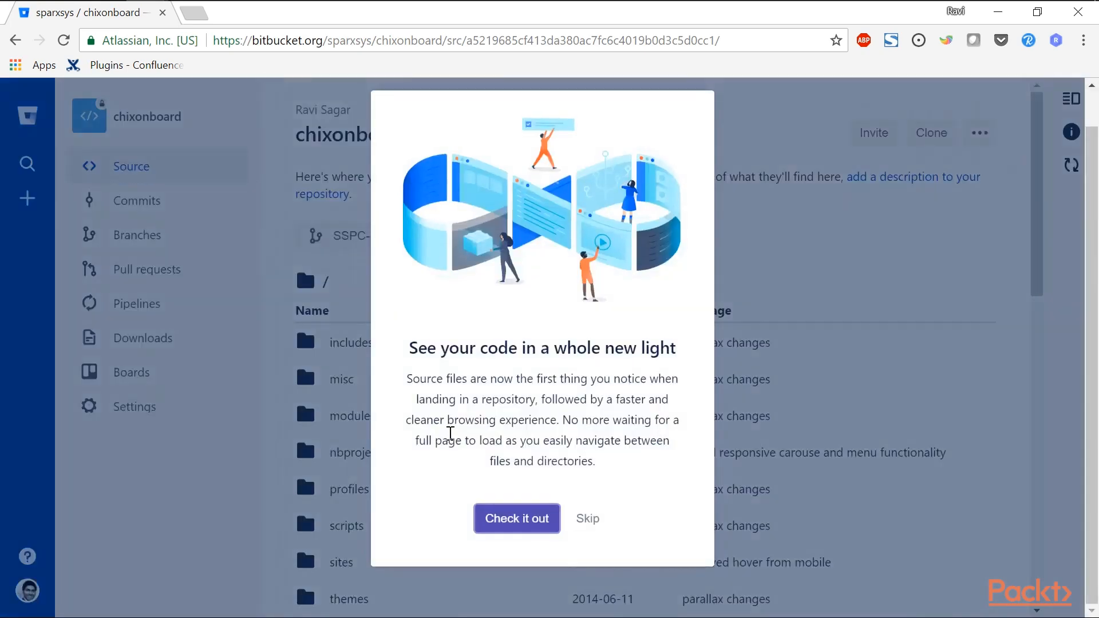
click(592, 523)
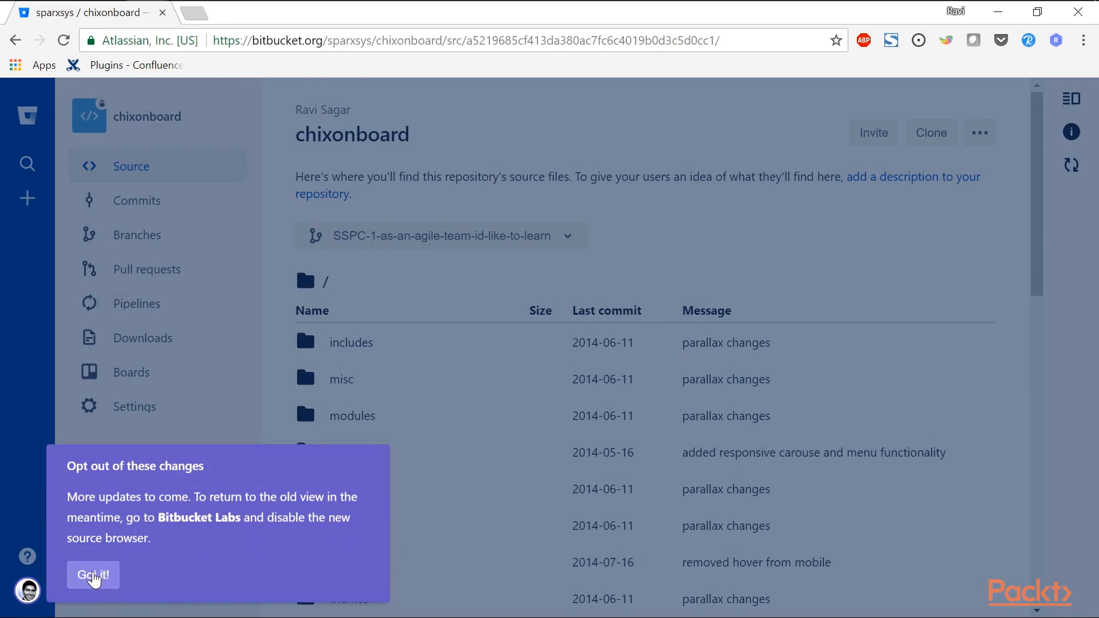
click(95, 576)
Open INSTALL.txt from the branch's file list for editing.
scroll(289, 518, down, 6)
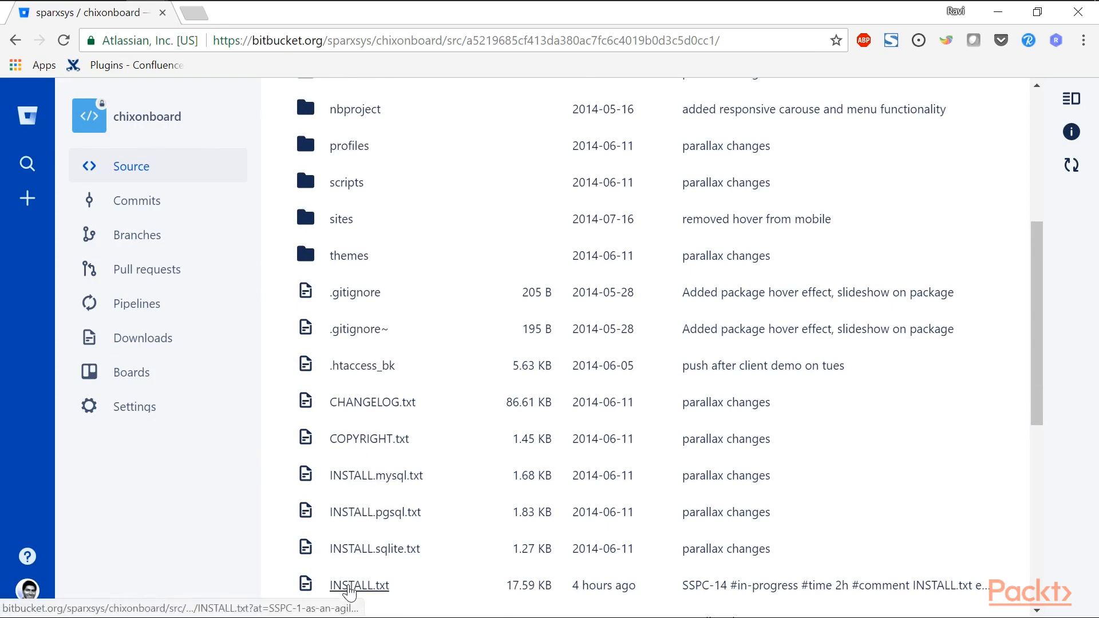
click(350, 586)
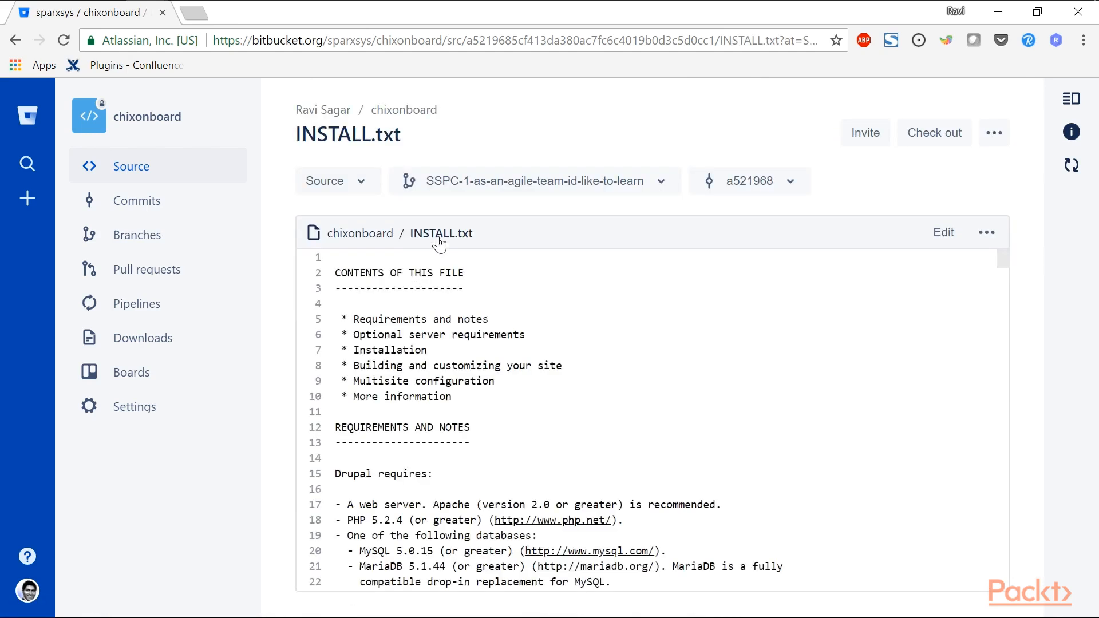
click(942, 238)
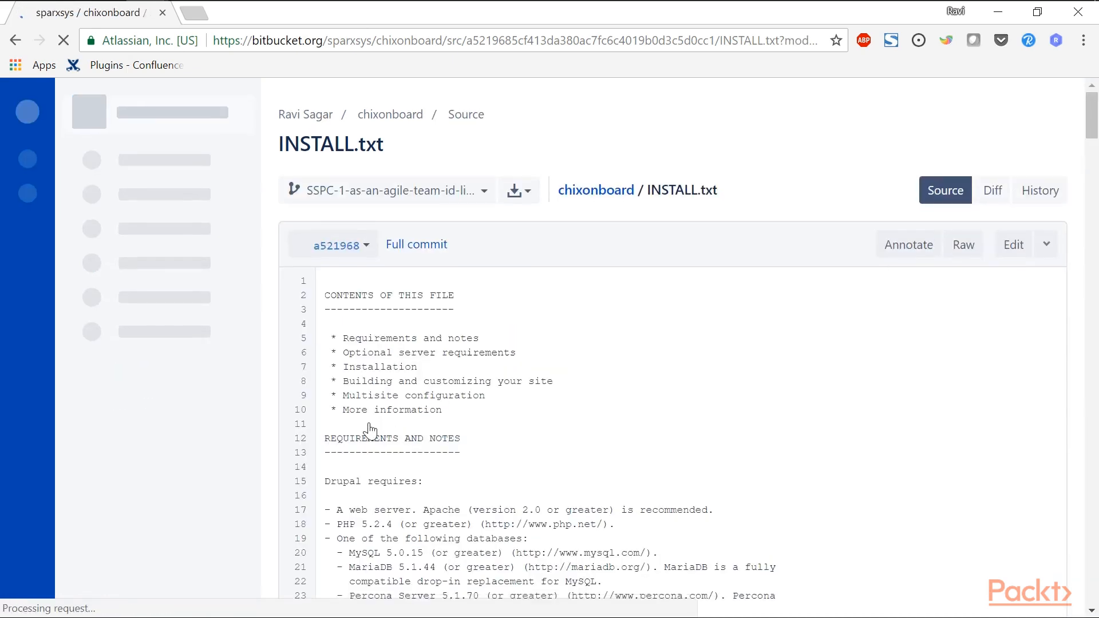
Add the line "- This is a new line in my code" below "- New line" in the Drupal requirements list.
scroll(375, 430, down, 3)
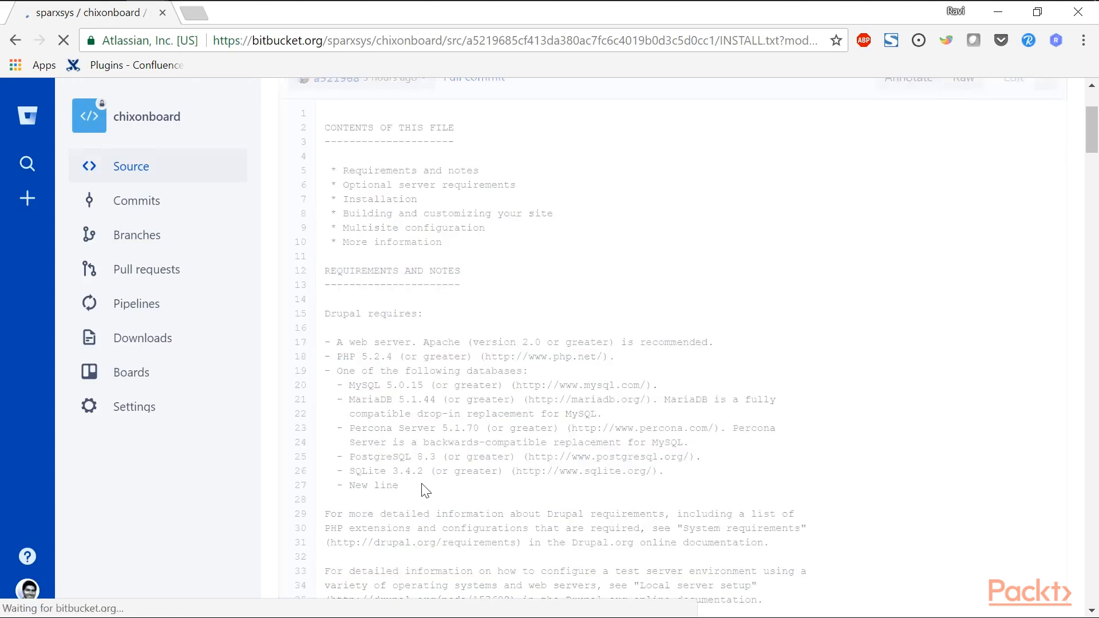
scroll(451, 444, down, 3)
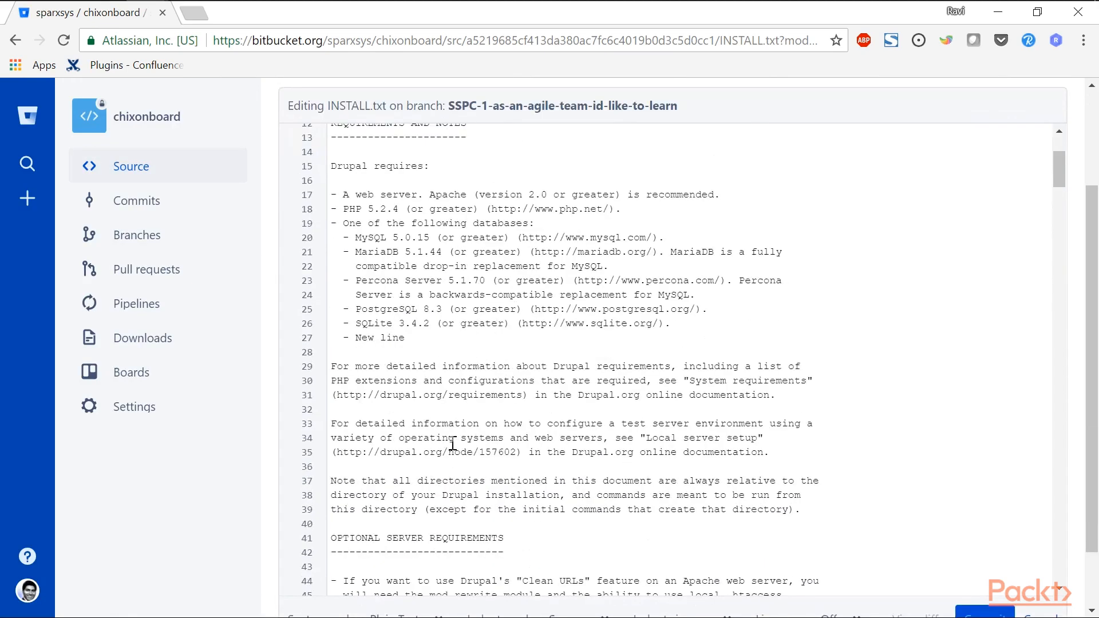
click(441, 339)
key(Return)
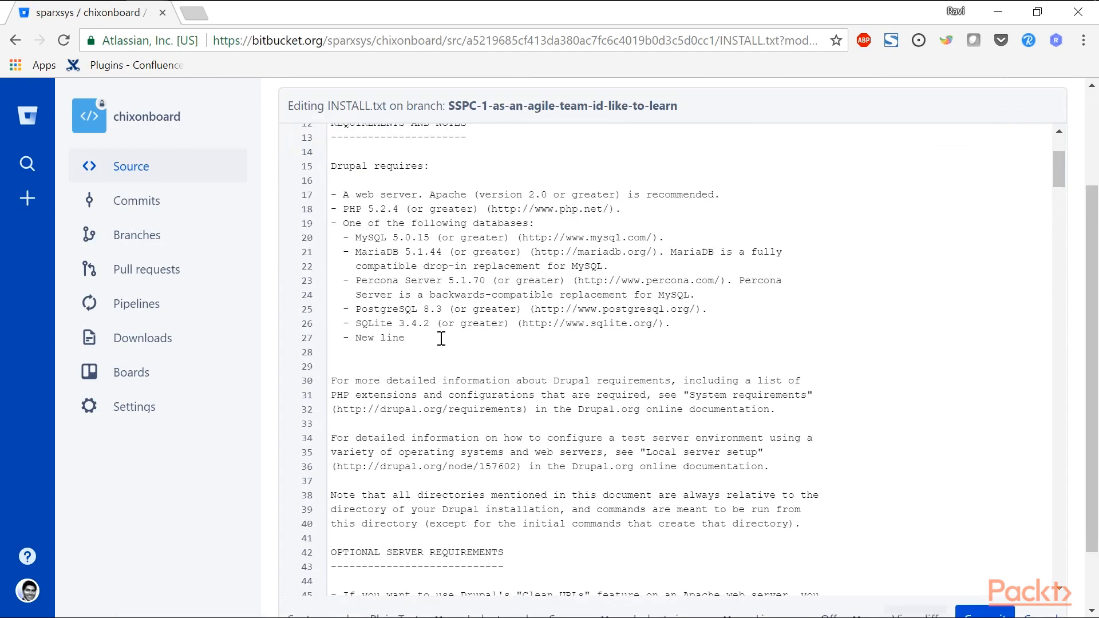
text(- This is a new line in my code)
Start committing the INSTALL.txt edit and prefix the default commit message with "SSPC-1 #in-progress".
scroll(954, 385, down, 4)
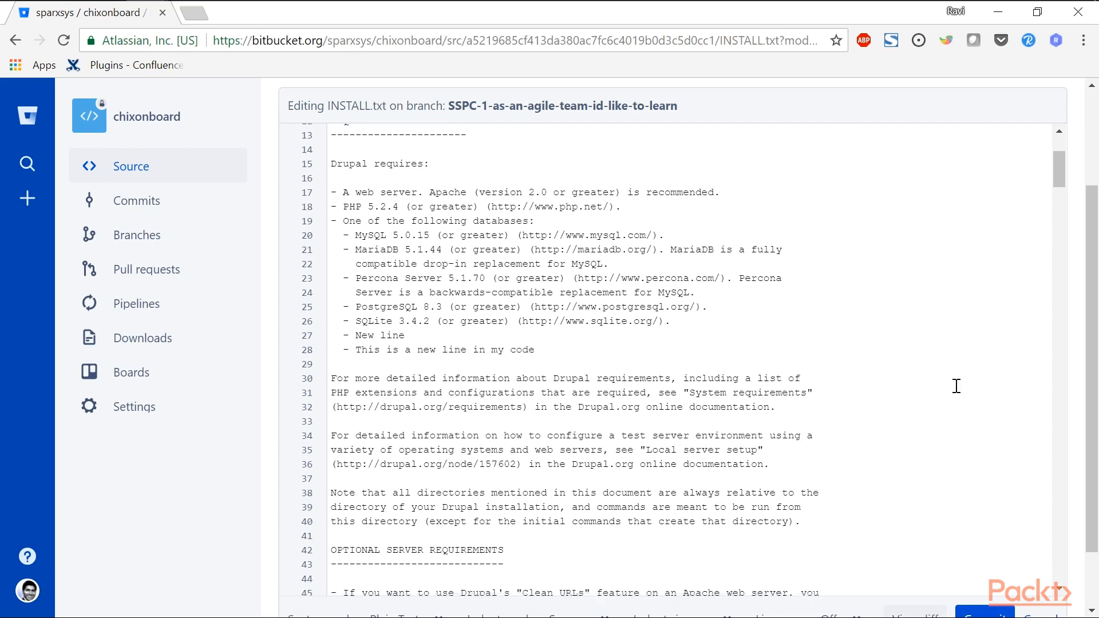
scroll(1071, 395, down, 2)
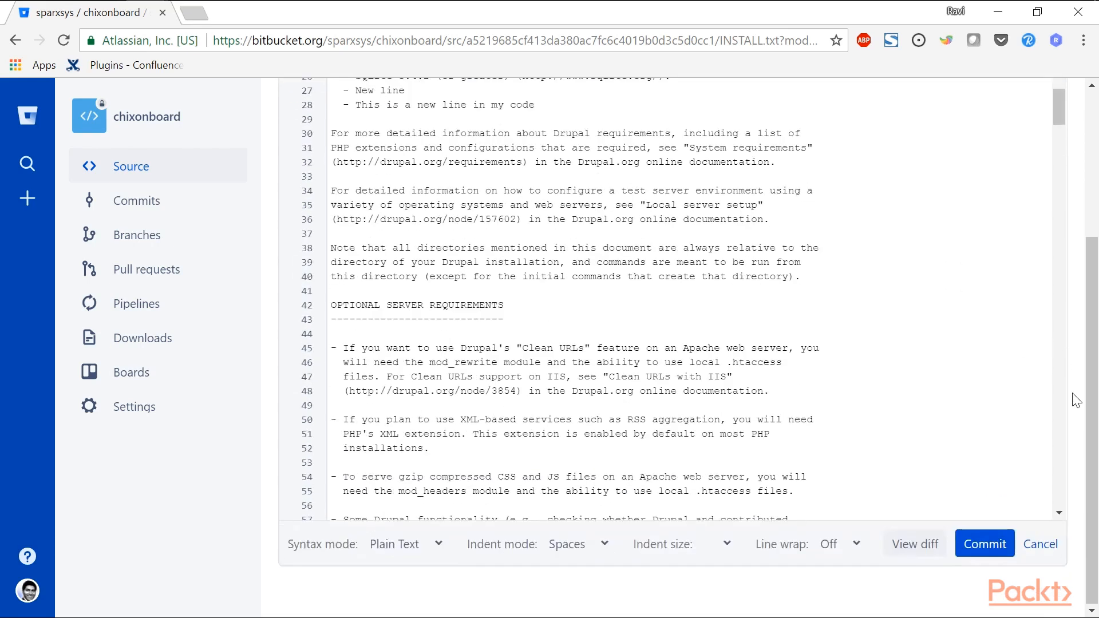
click(985, 545)
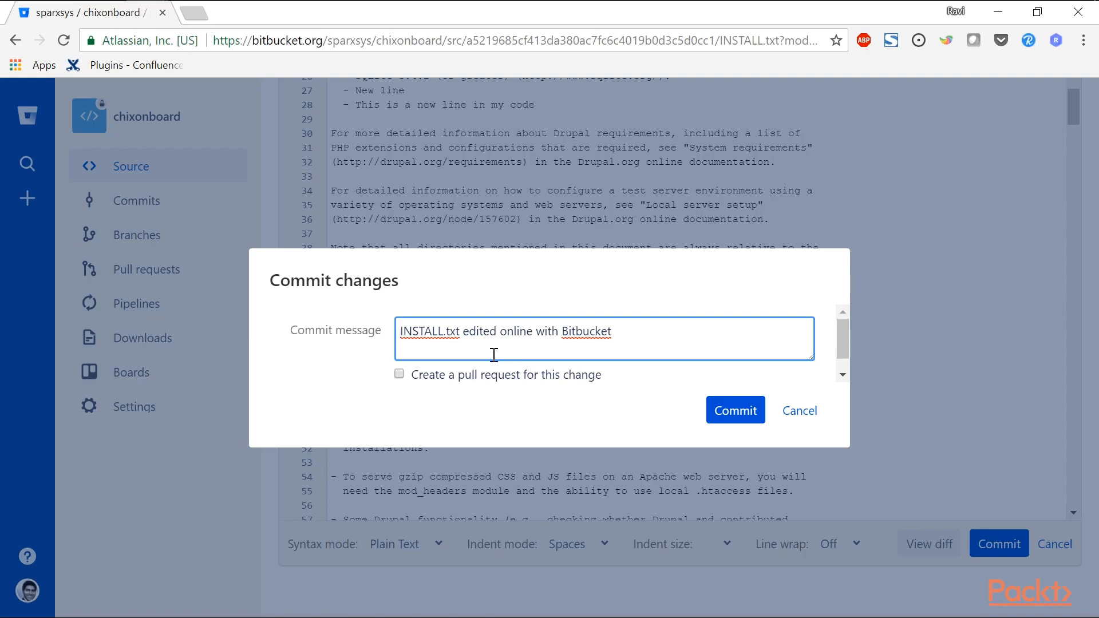
text(SS)
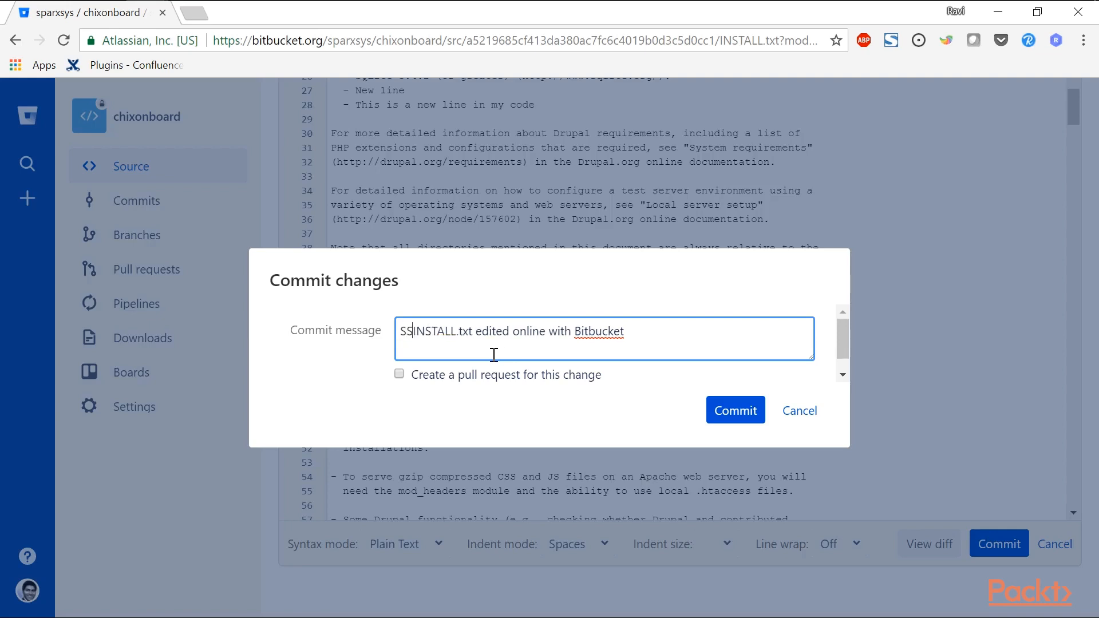
text(PC-1)
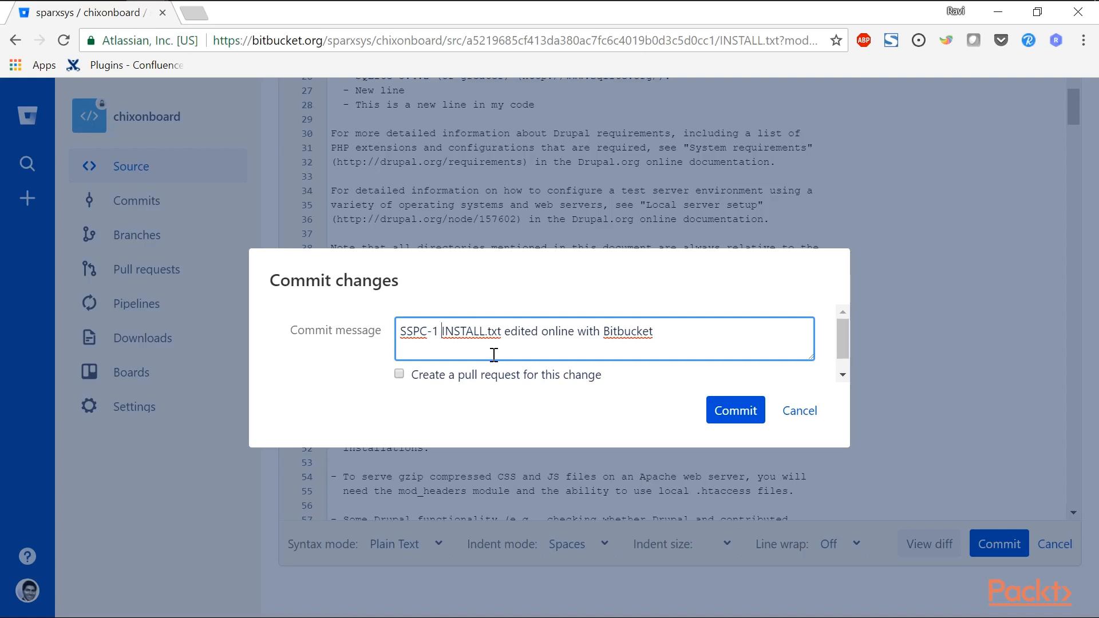
text(#)
text(in-progres)
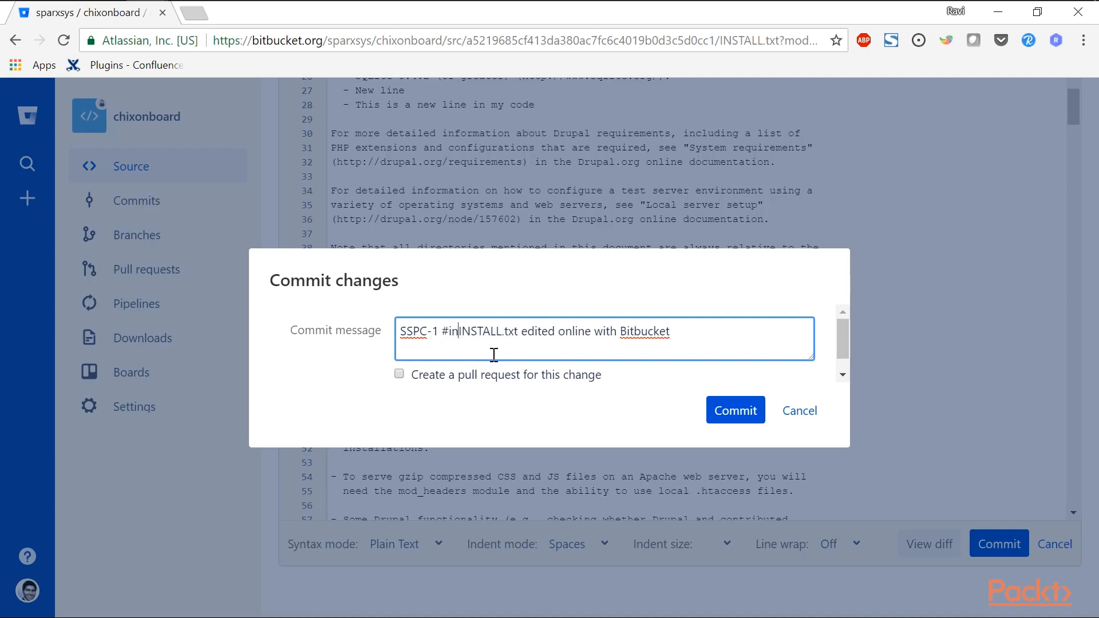
text(s)
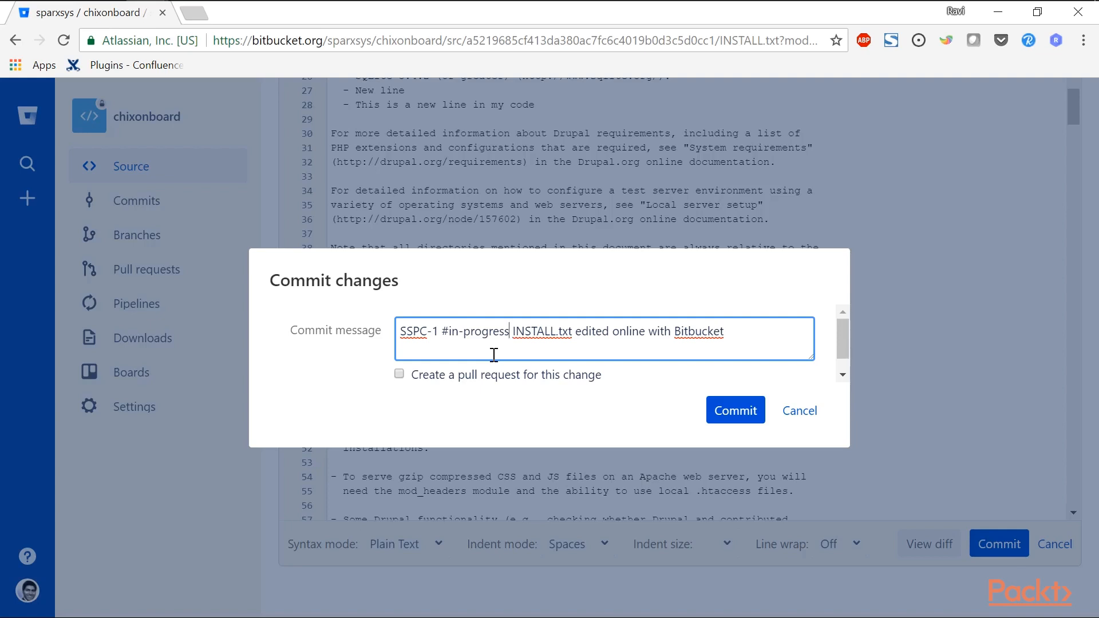
Insert "#time 2h #comment" before "INSTALL.txt edited online with Bitbucket" in the commit message and commit the change.
text(#)
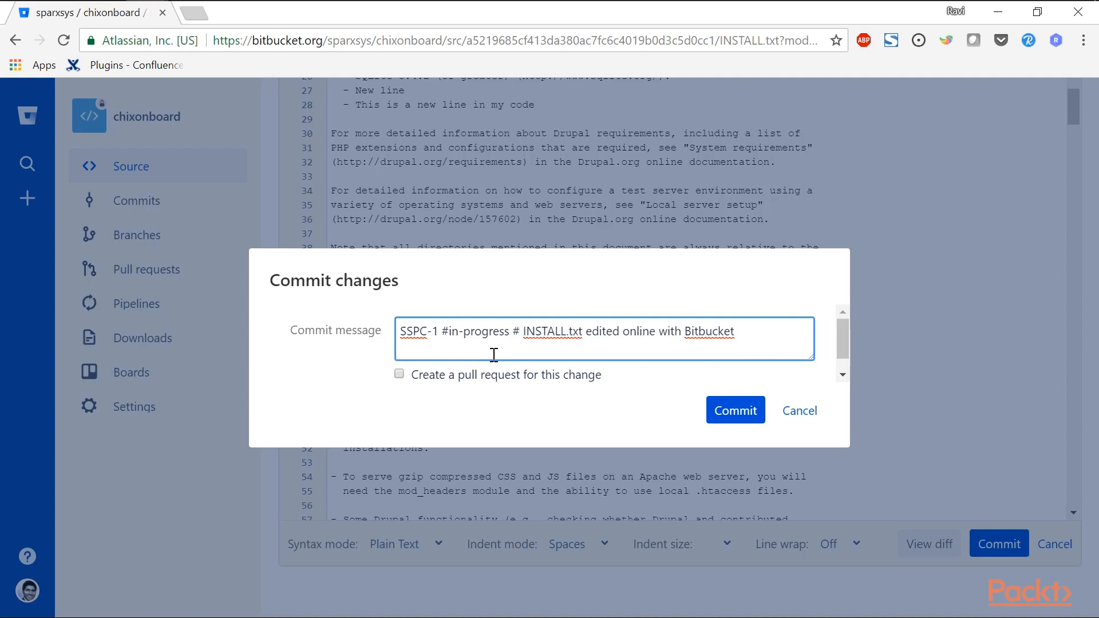
text(time)
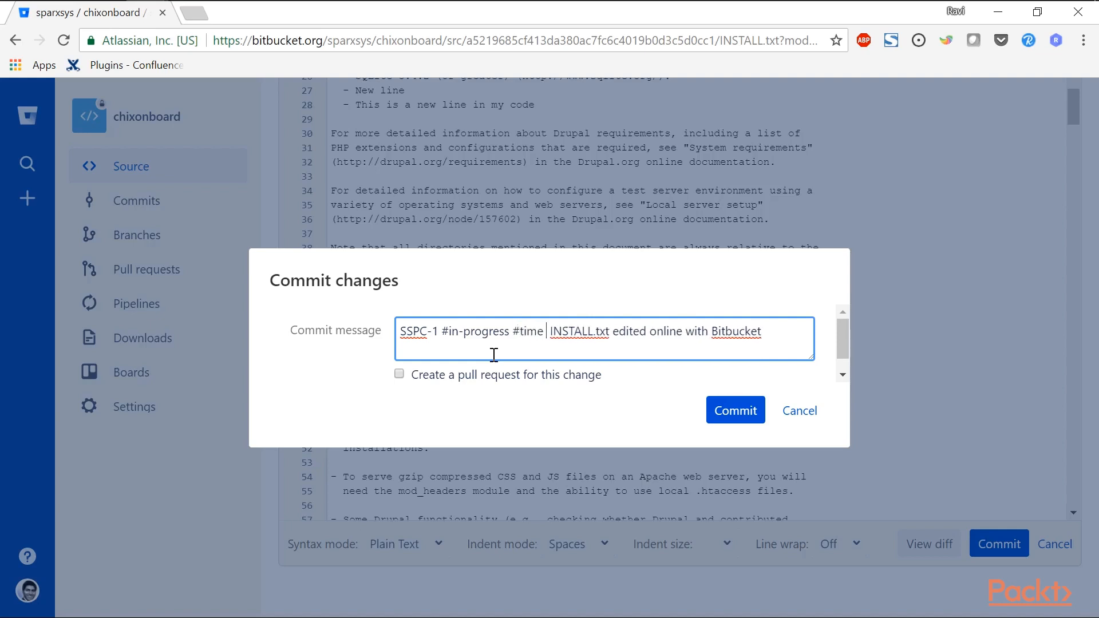
text( 2h)
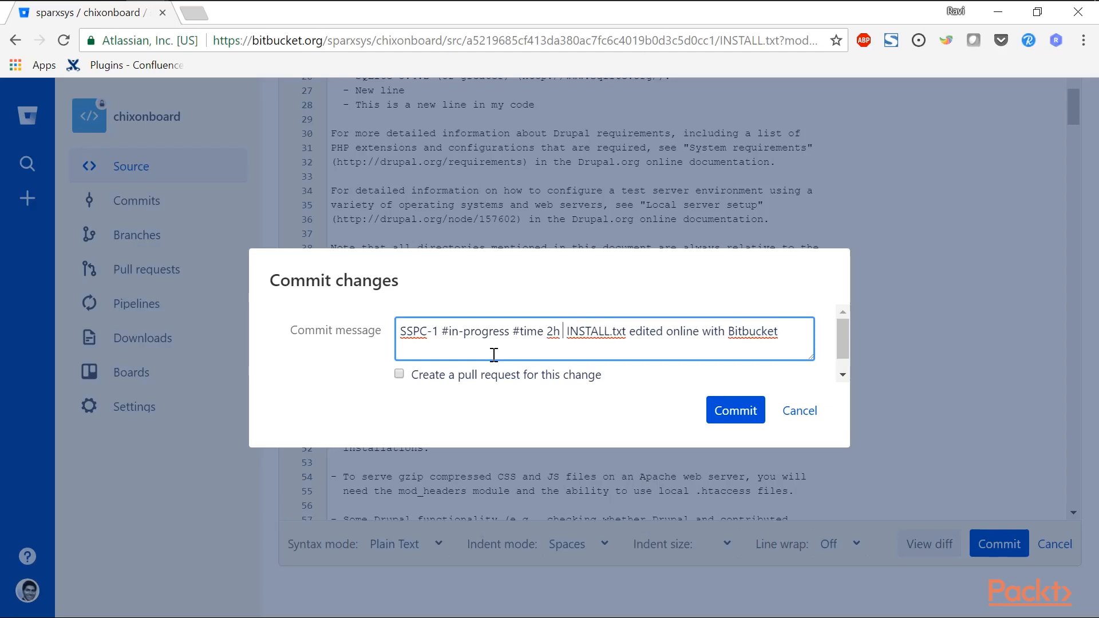
text(#)
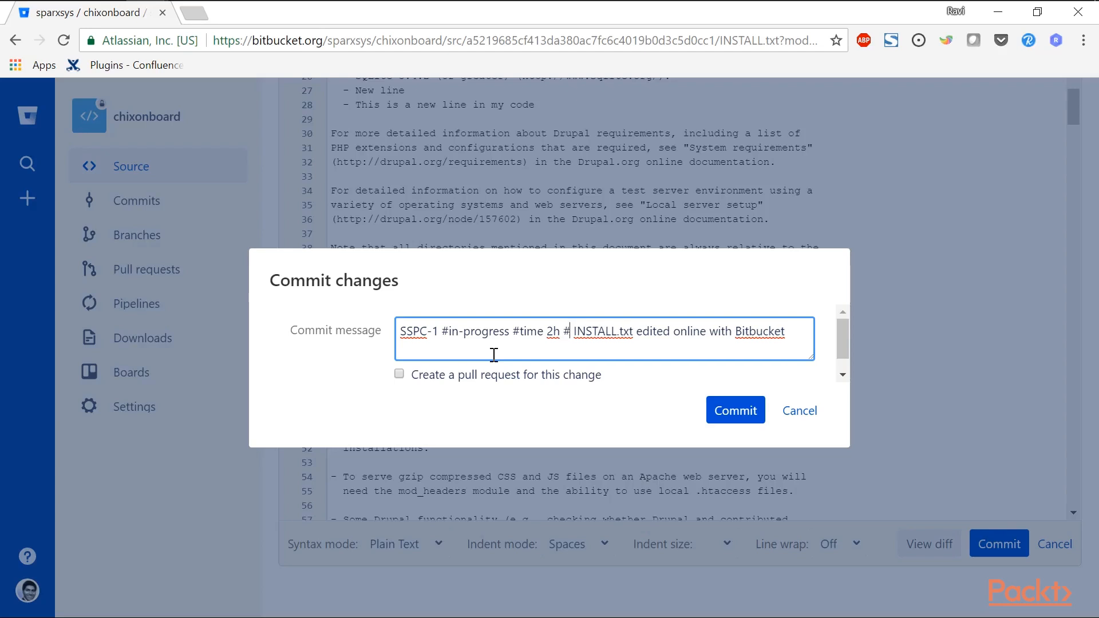
text(comment)
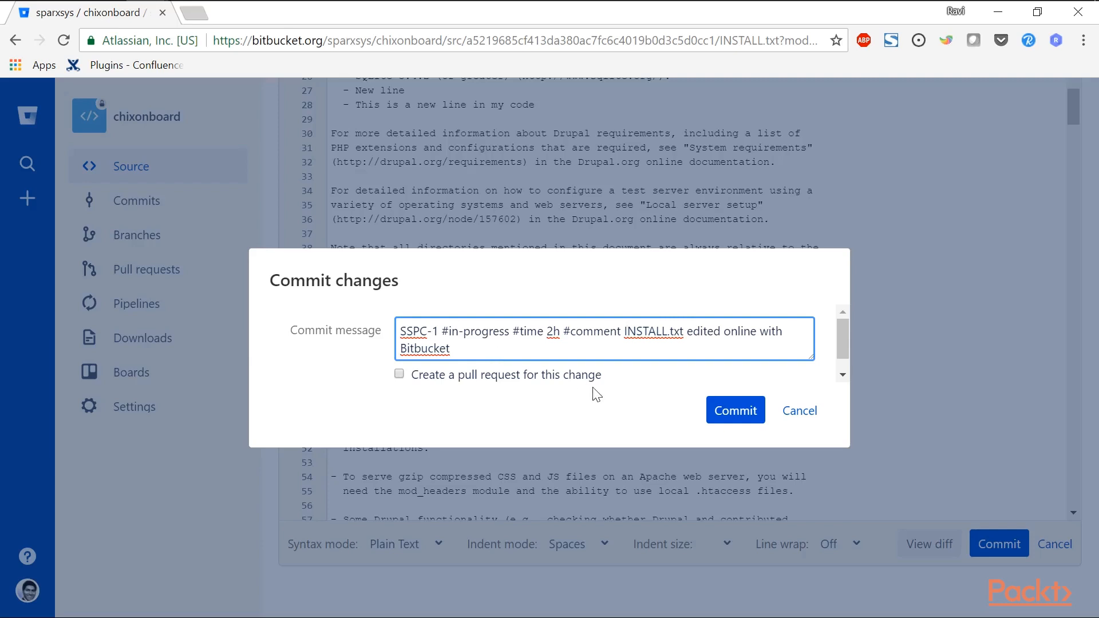
click(734, 410)
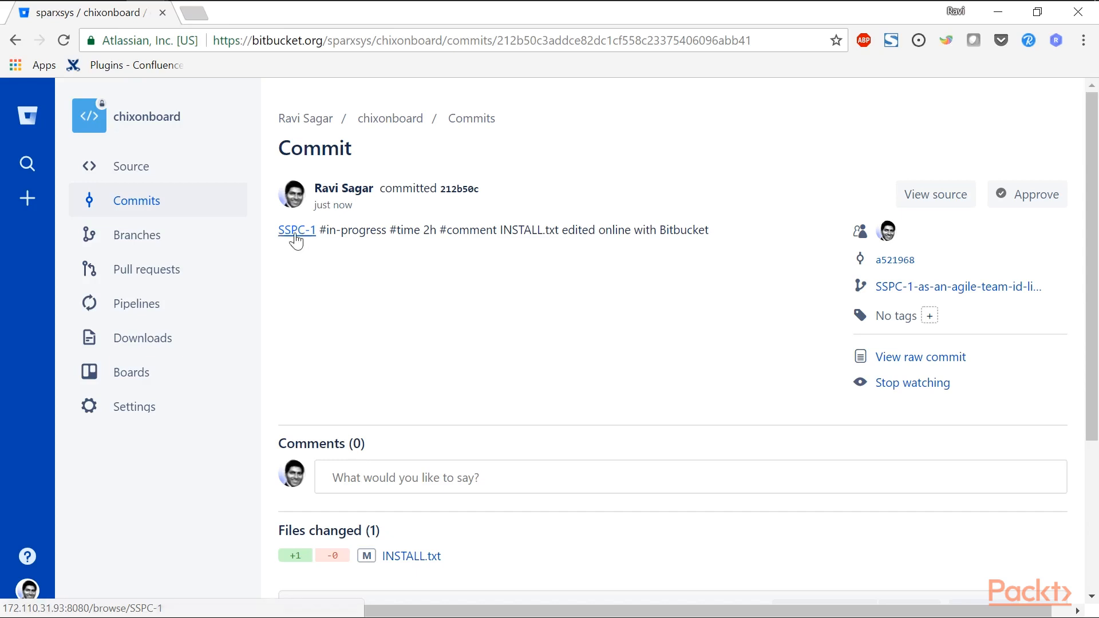
Open the linked JIRA issue SSPC-1 from the commit and check its status, logged time, development commit and comment.
click(296, 232)
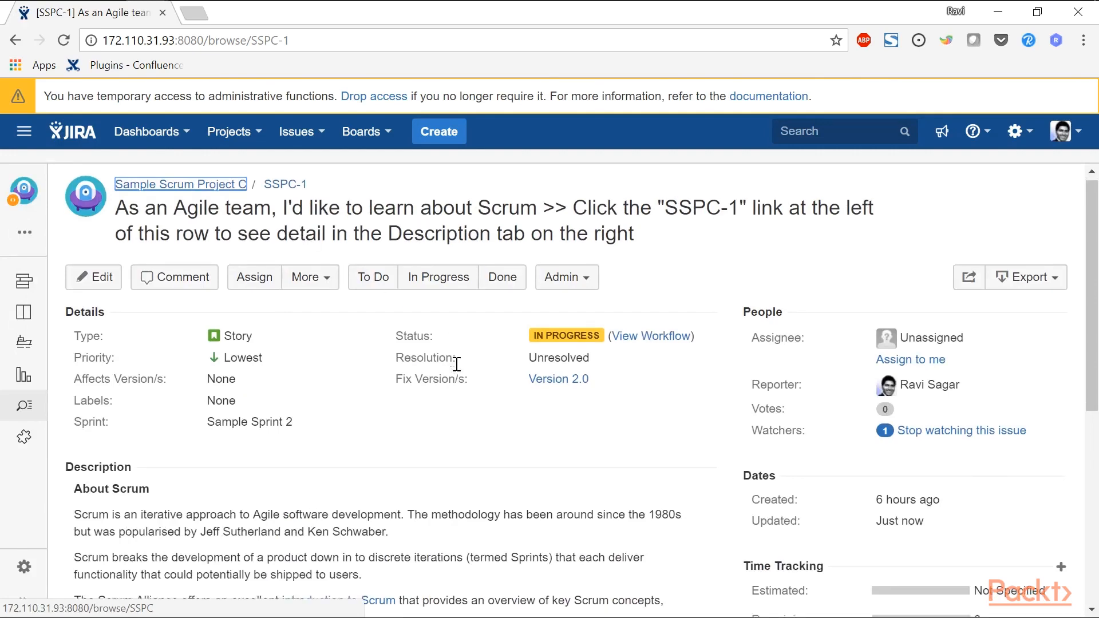
scroll(457, 364, down, 3)
scroll(456, 364, up, 3)
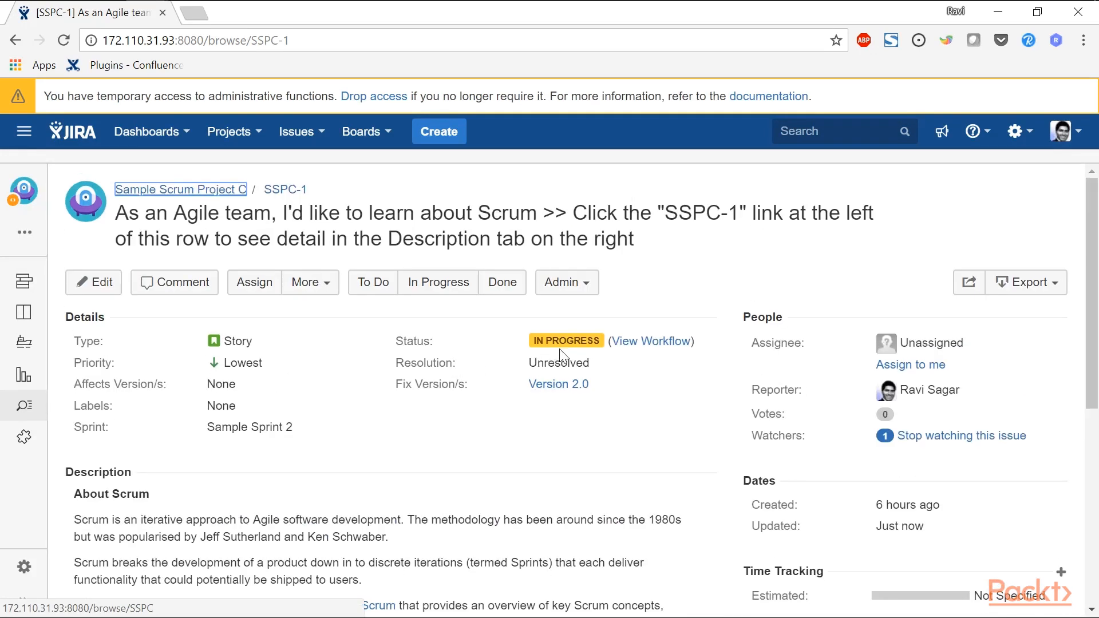
mouse_move(564, 341)
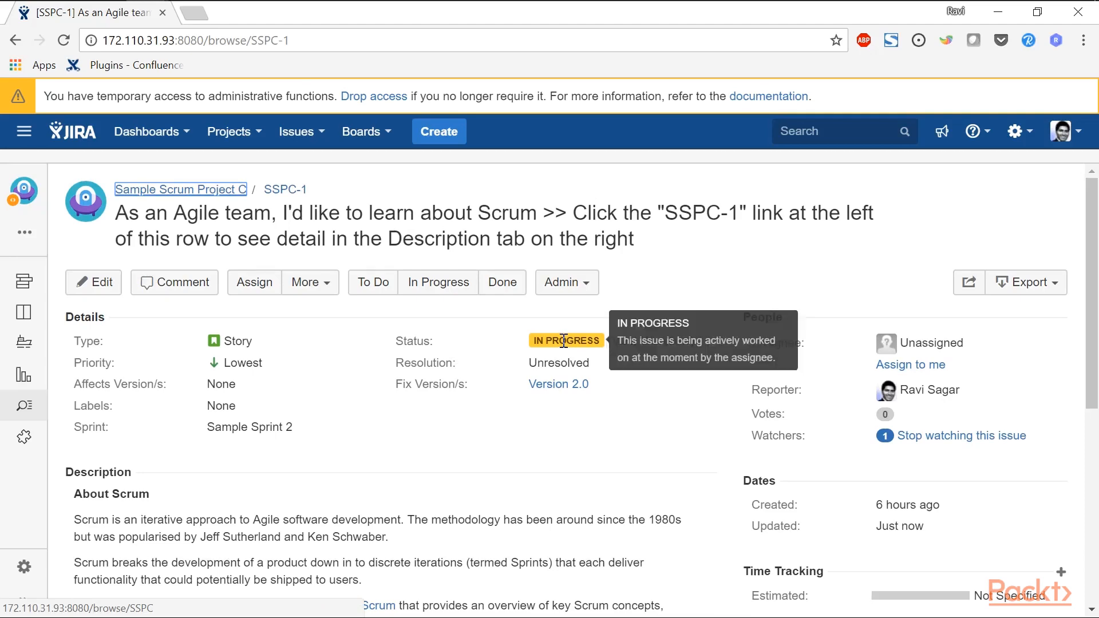
scroll(564, 341, down, 4)
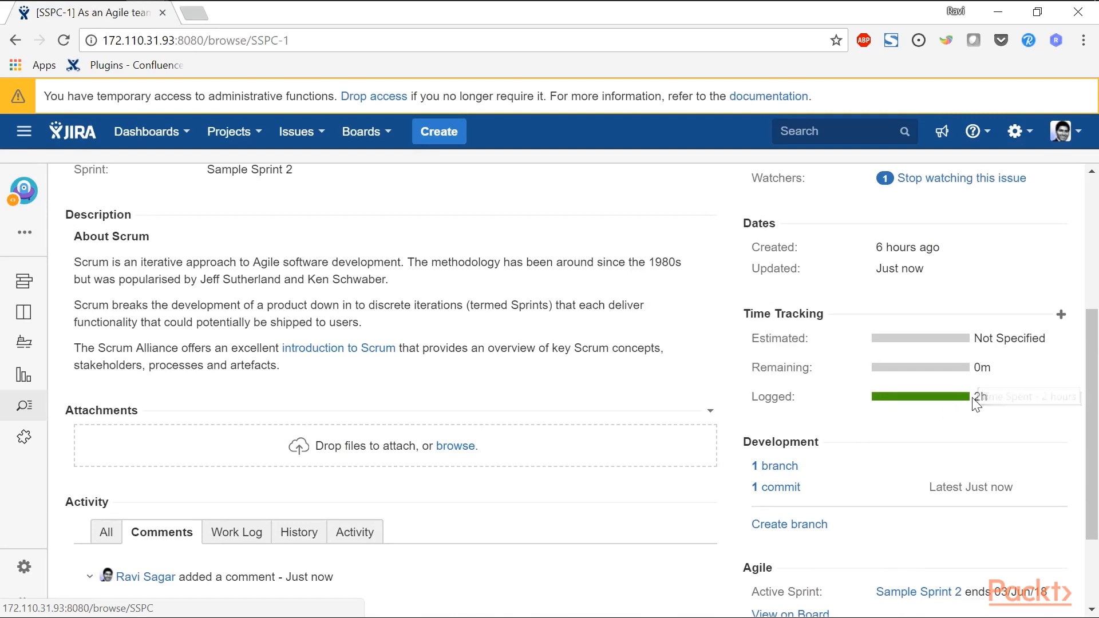
scroll(975, 397, down, 1)
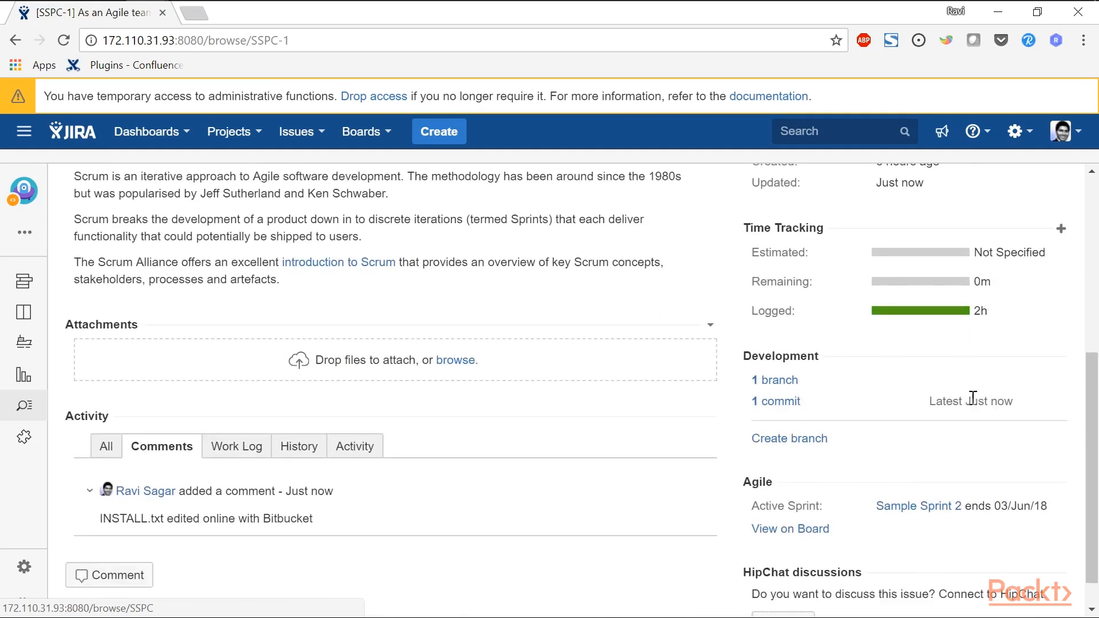
click(777, 402)
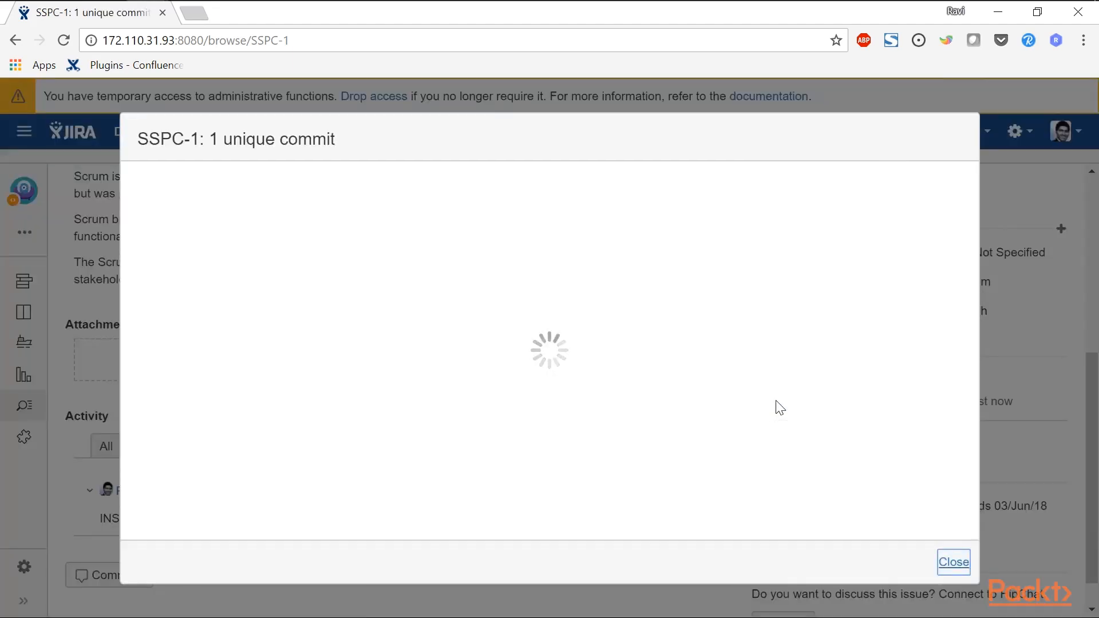
key(Escape)
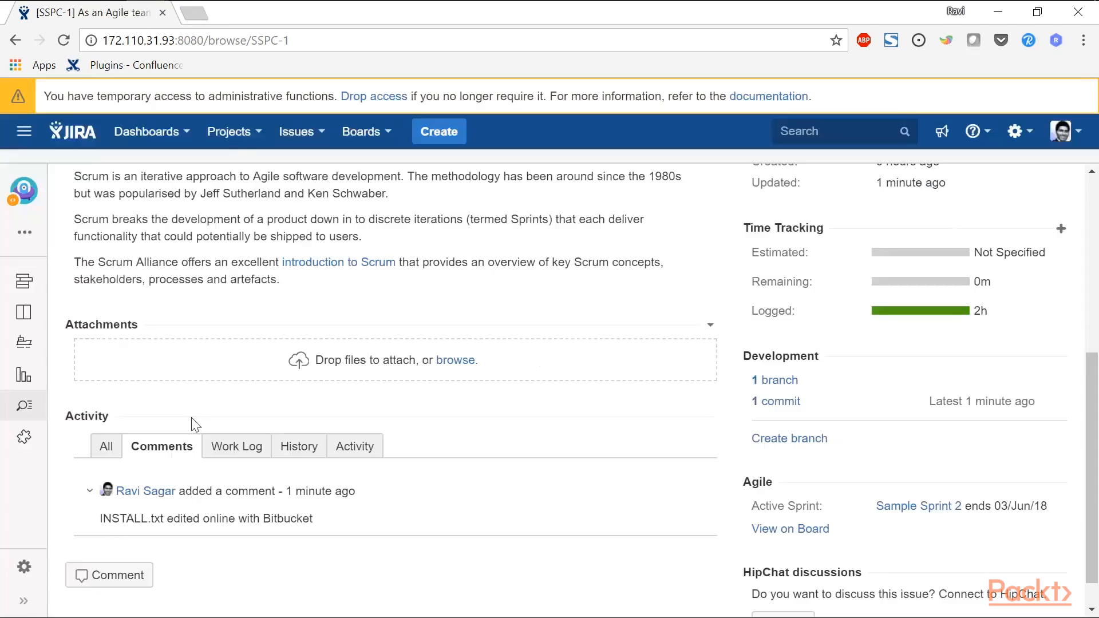
triple_click(165, 524)
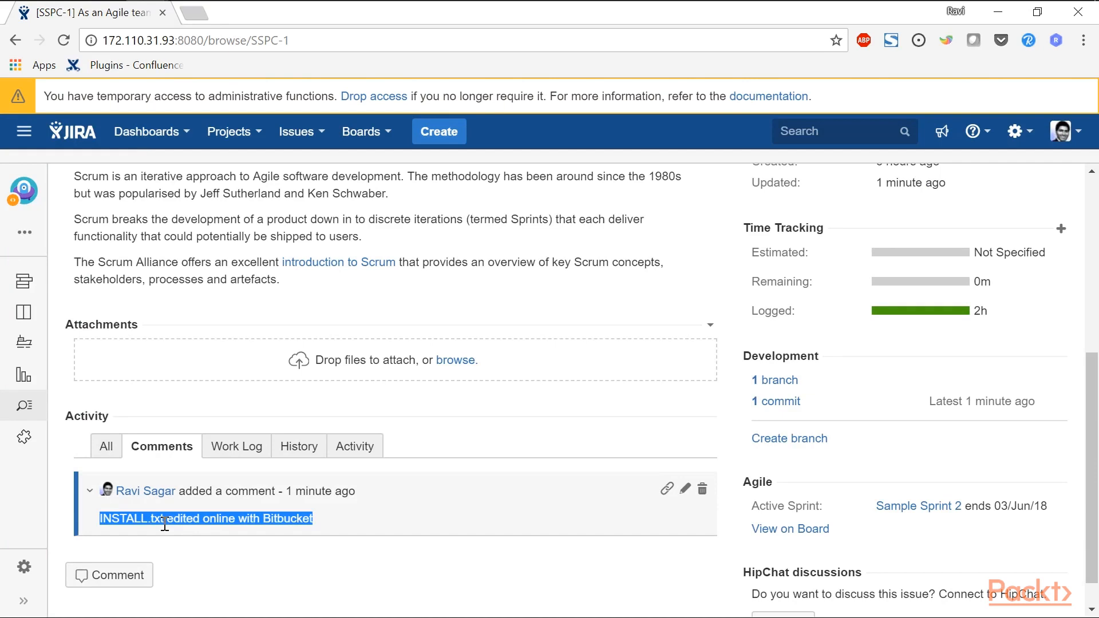
scroll(355, 382, up, 6)
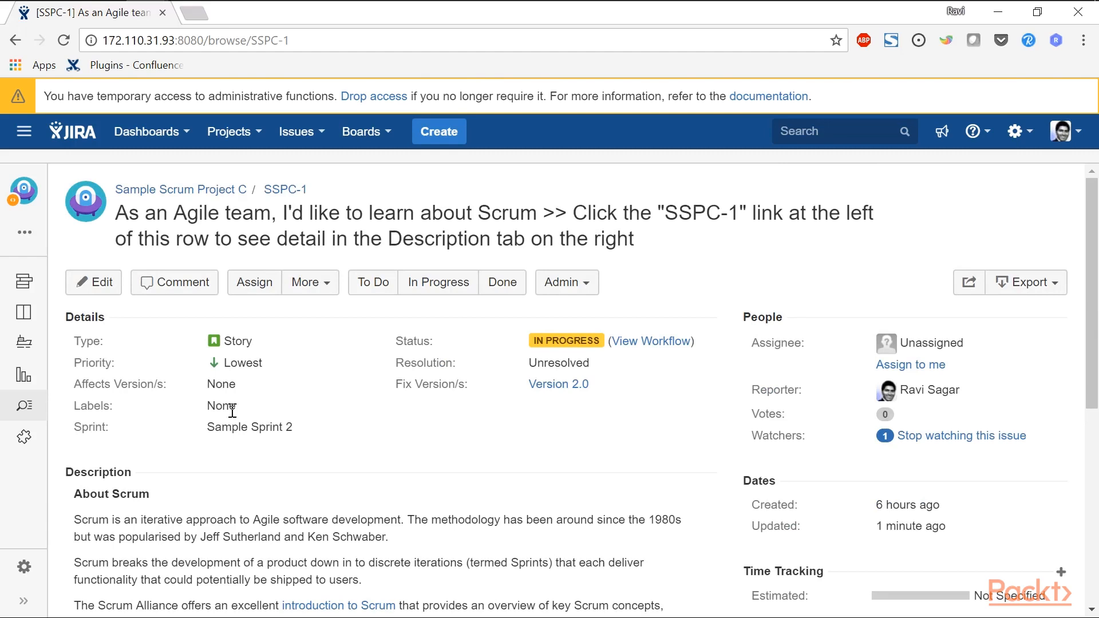
Edit the Software Simplified Workflow for Project SSPC from the project settings and open the triggers of its Done transition.
click(24, 568)
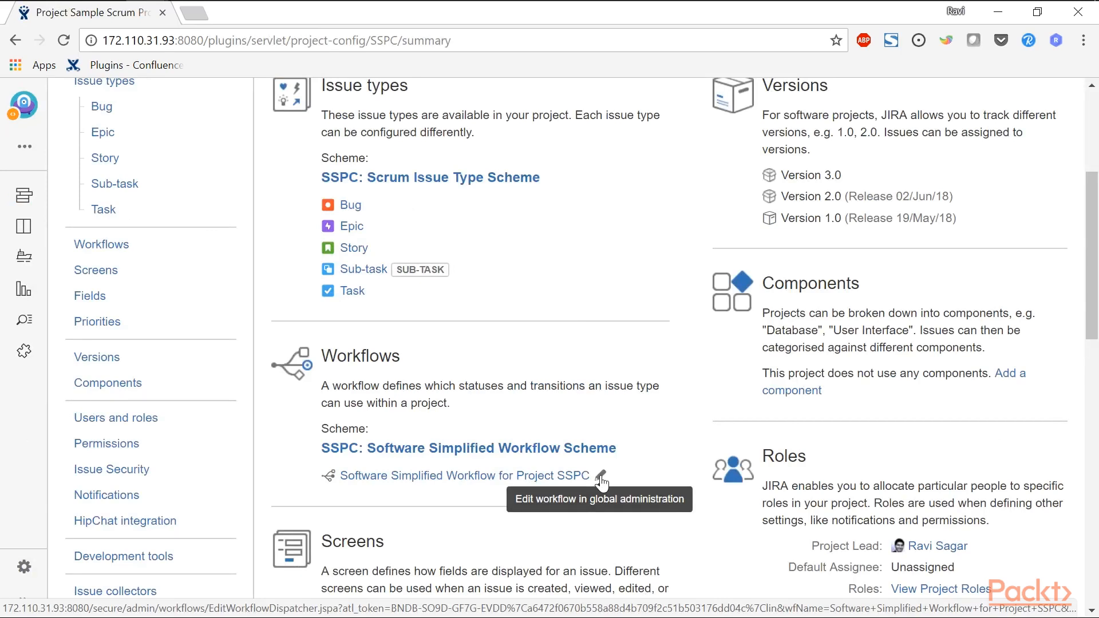
click(599, 478)
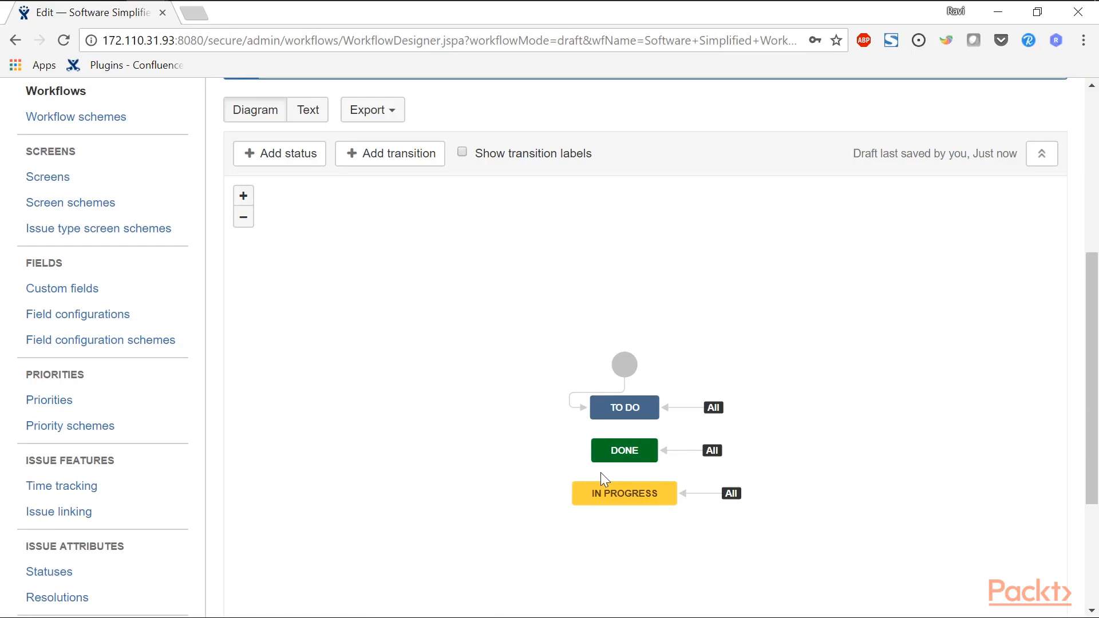
click(680, 451)
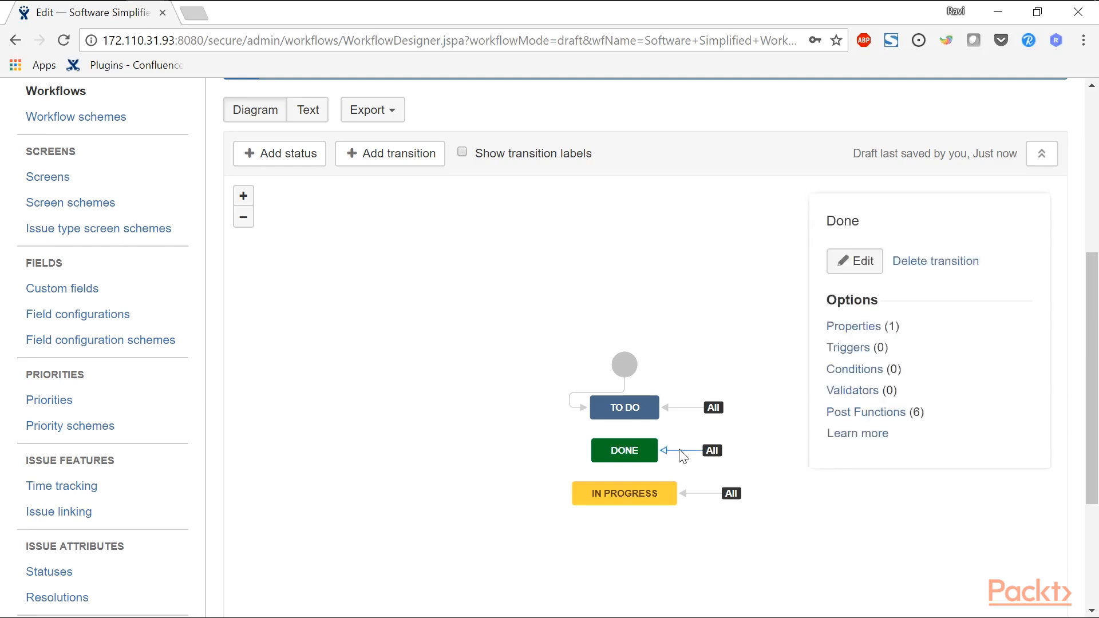
click(852, 350)
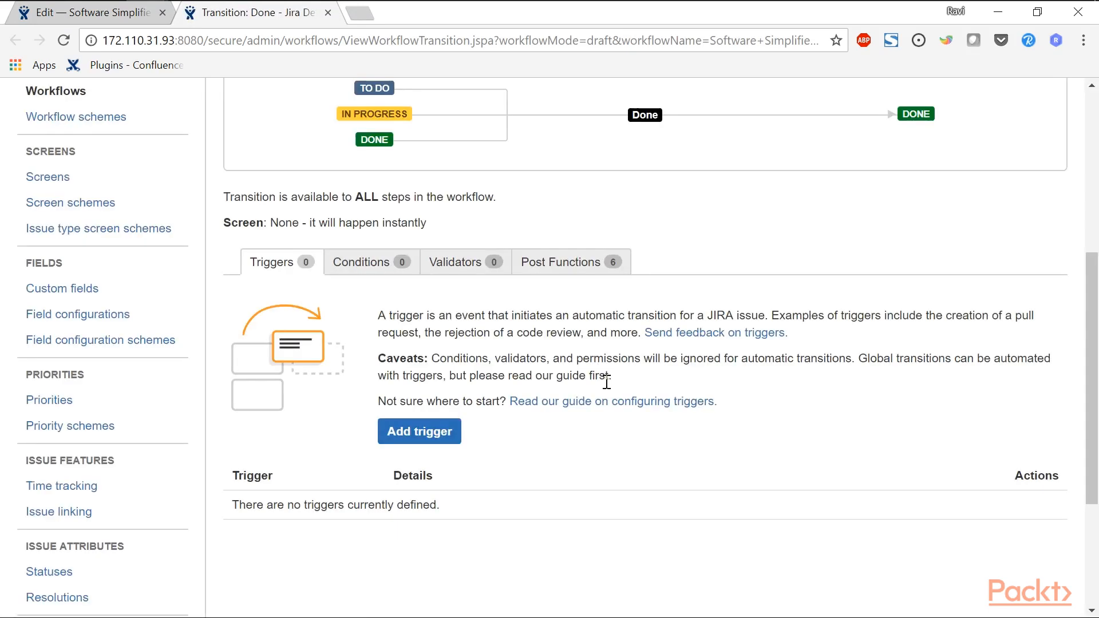
Add a "Pull request merged" trigger to the Done transition.
click(450, 428)
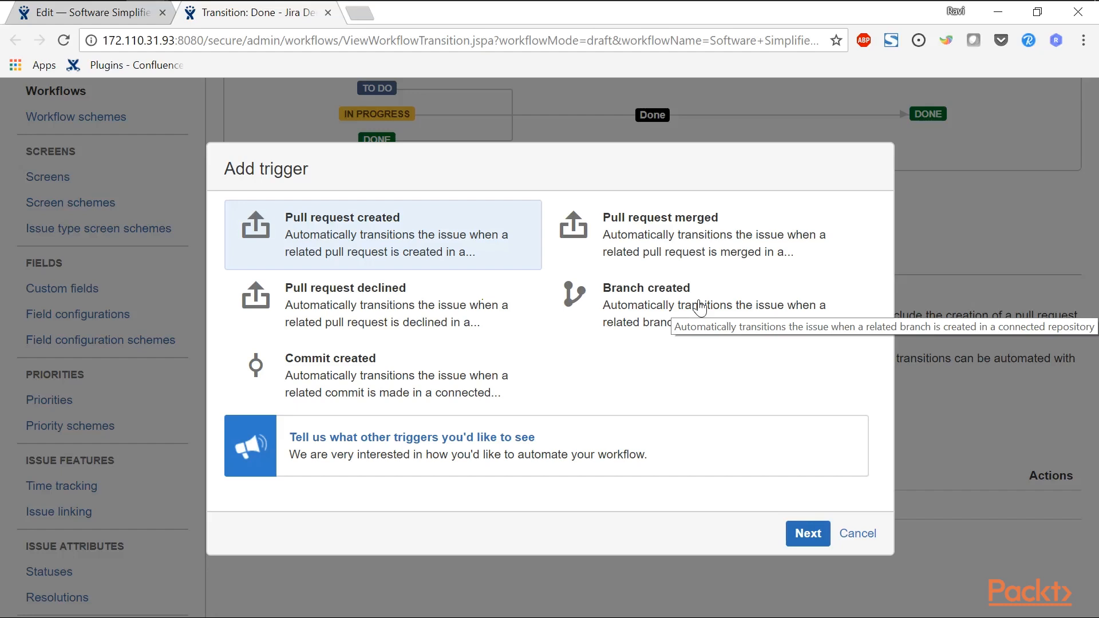
click(699, 244)
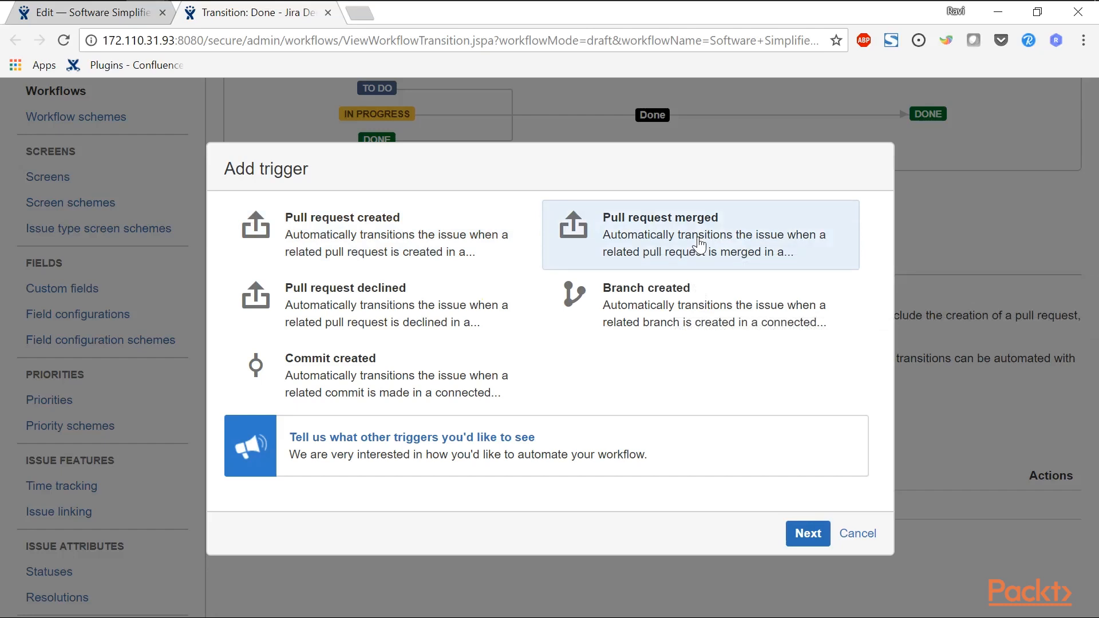
click(800, 544)
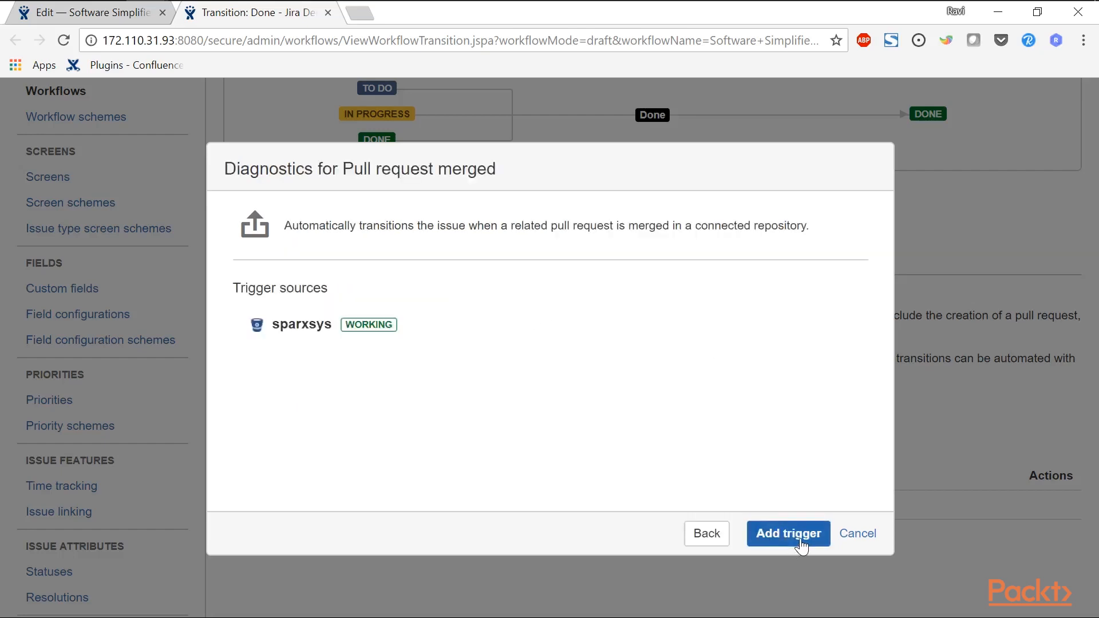
click(802, 543)
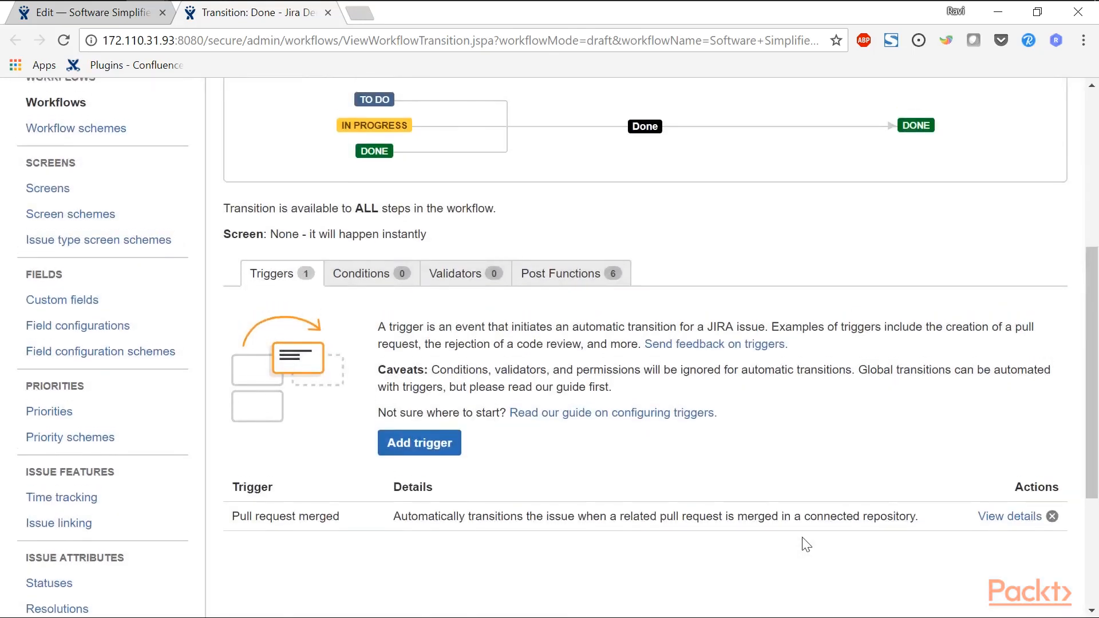
Publish the draft workflow without saving a backup copy.
scroll(801, 543, up, 5)
click(493, 311)
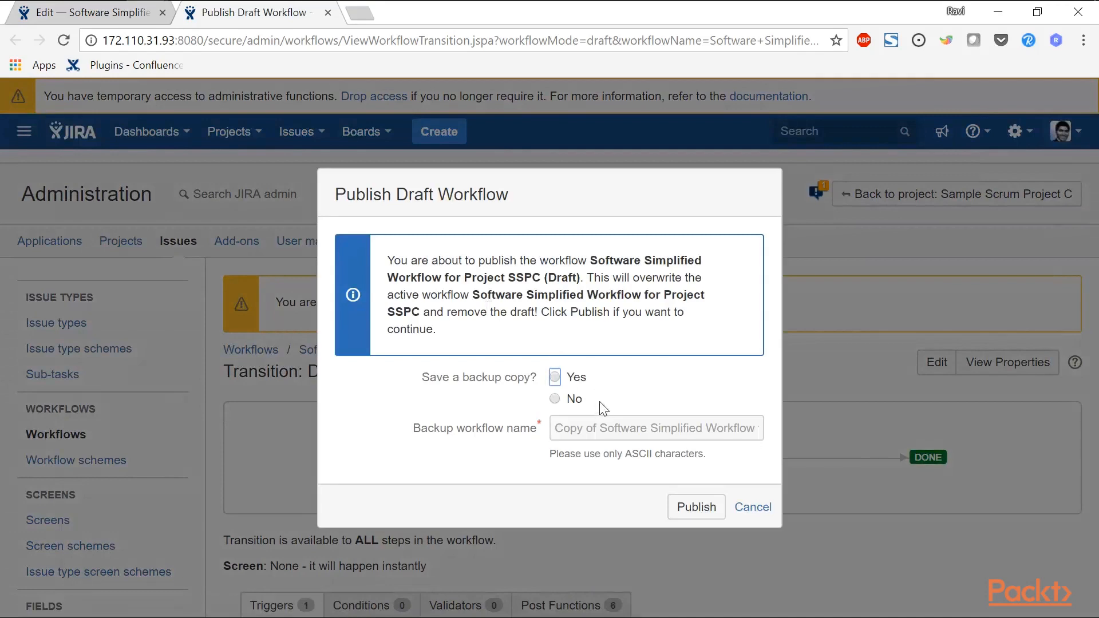
click(571, 401)
click(695, 508)
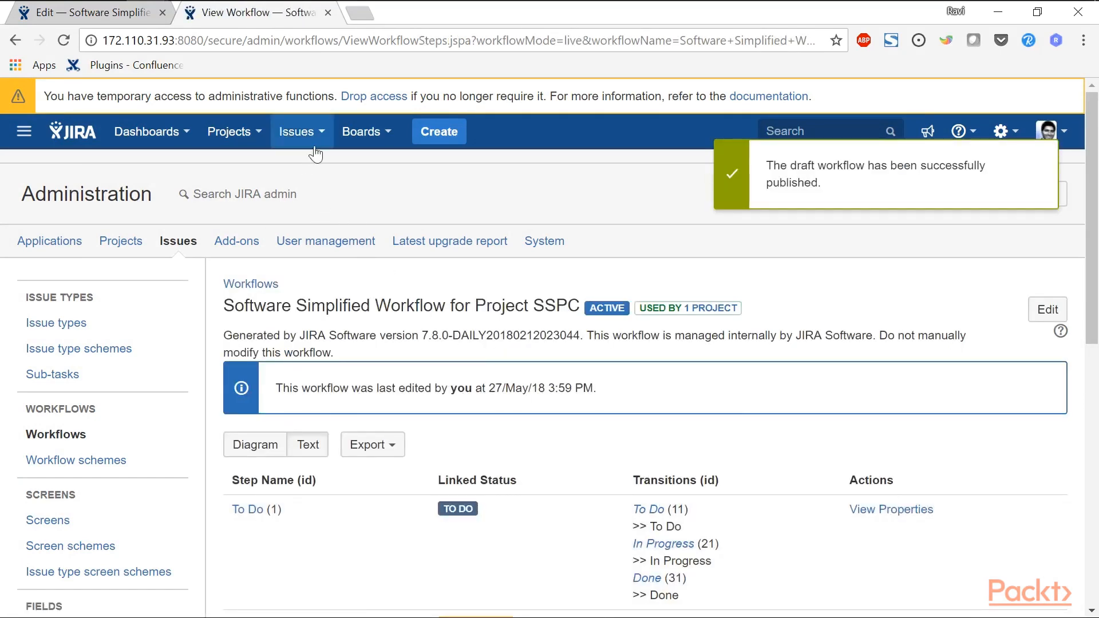
Reopen issue SSPC-1 and check its status and development details.
click(314, 146)
click(327, 233)
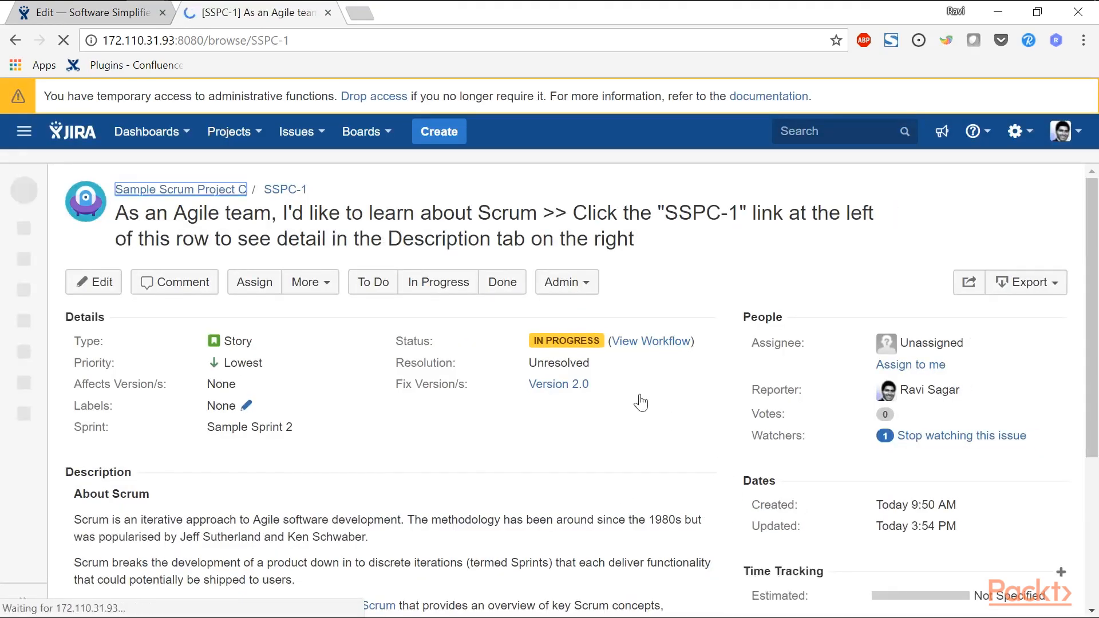
mouse_move(575, 342)
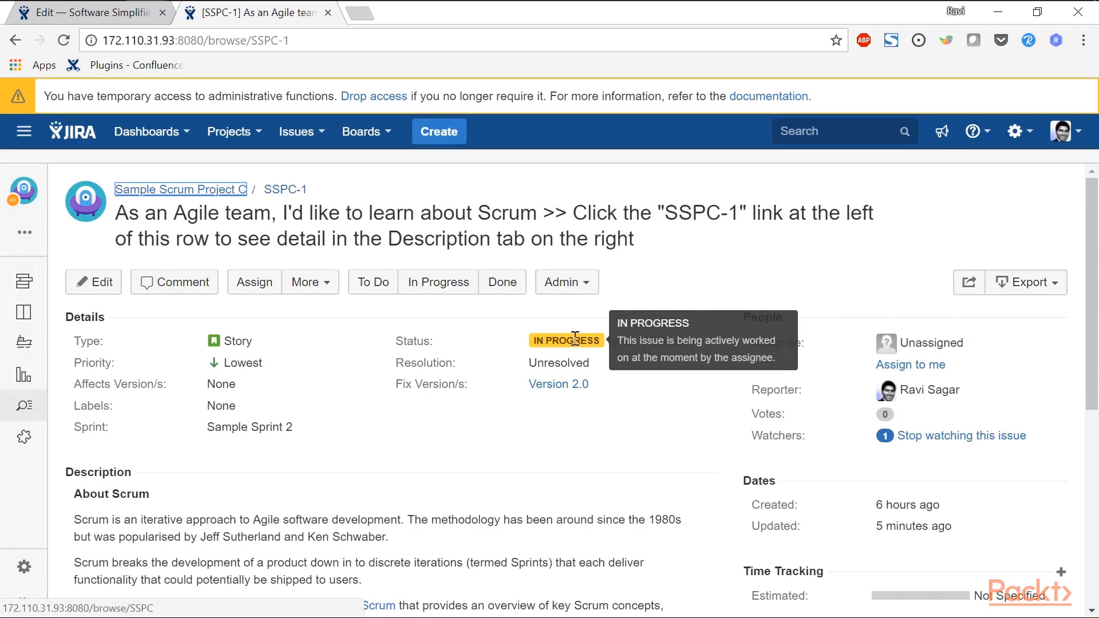
scroll(575, 340, down, 6)
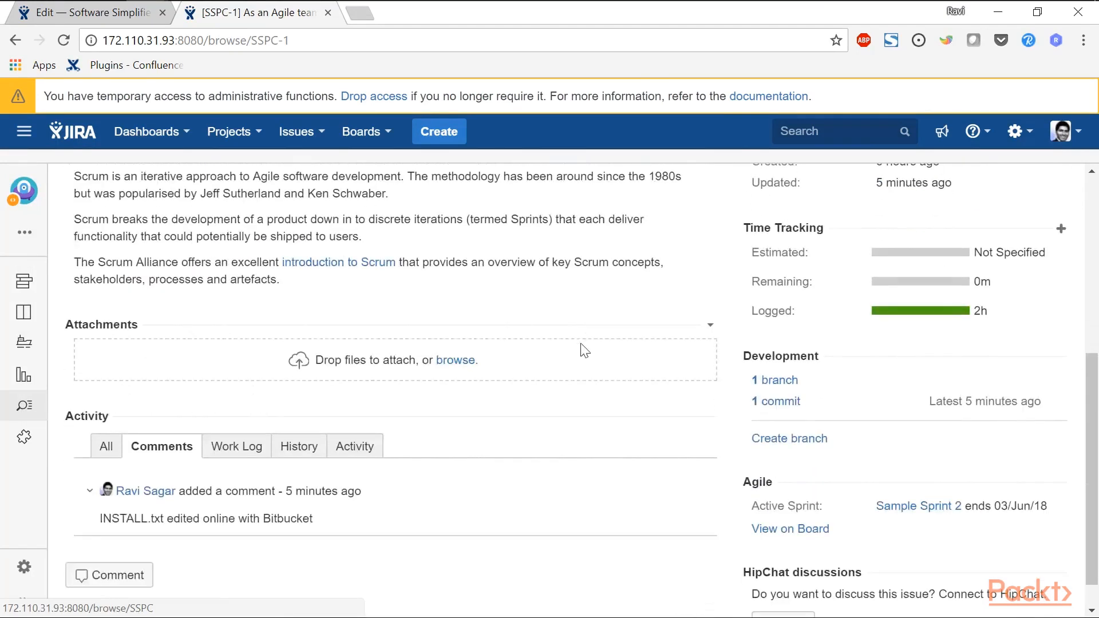
Open issue SSPC-1's branch in Bitbucket and create a pull request from it into the chixonboard master branch.
click(790, 388)
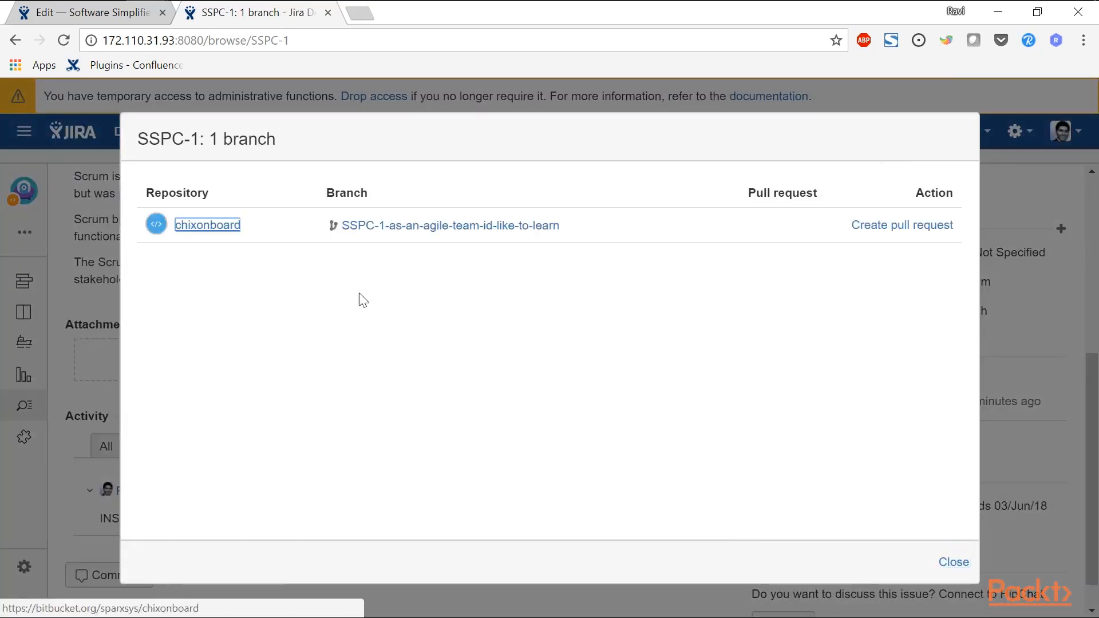
click(395, 229)
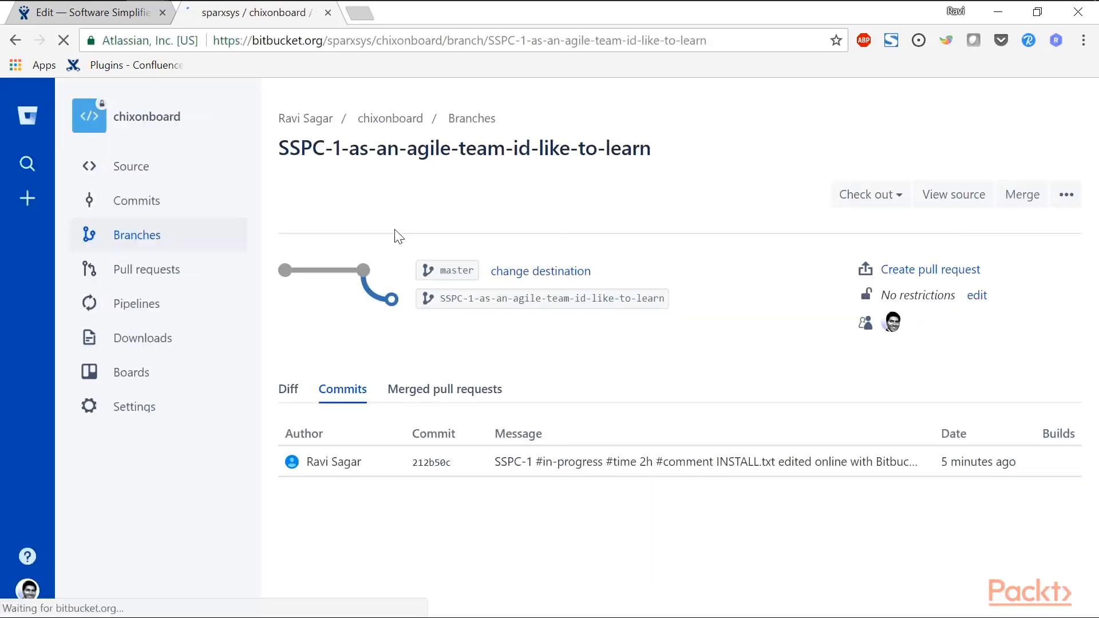
click(190, 275)
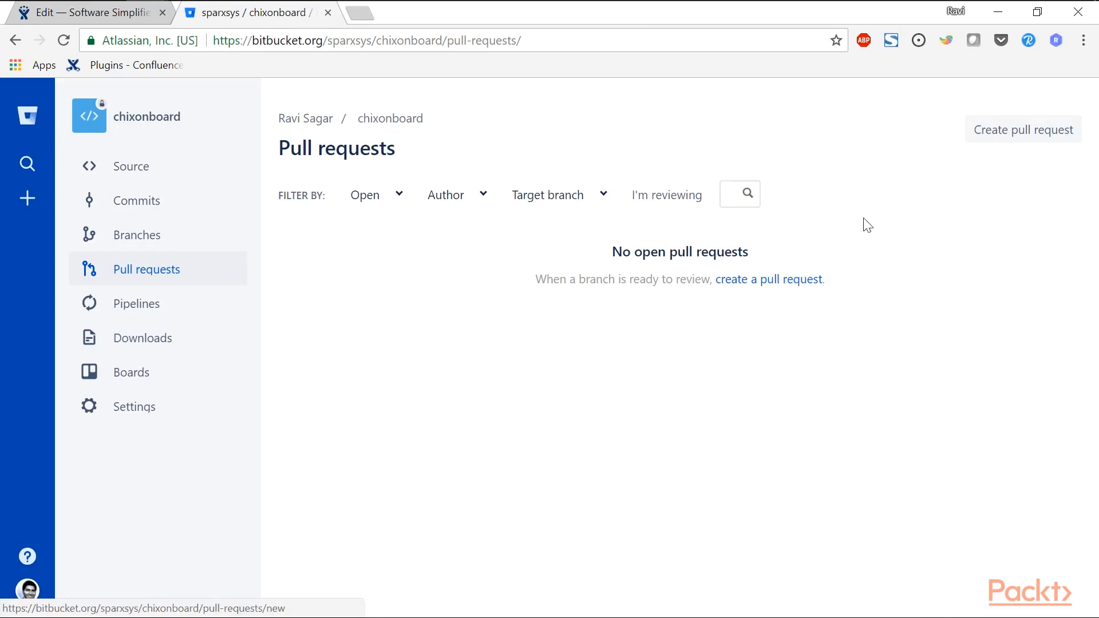
click(1006, 143)
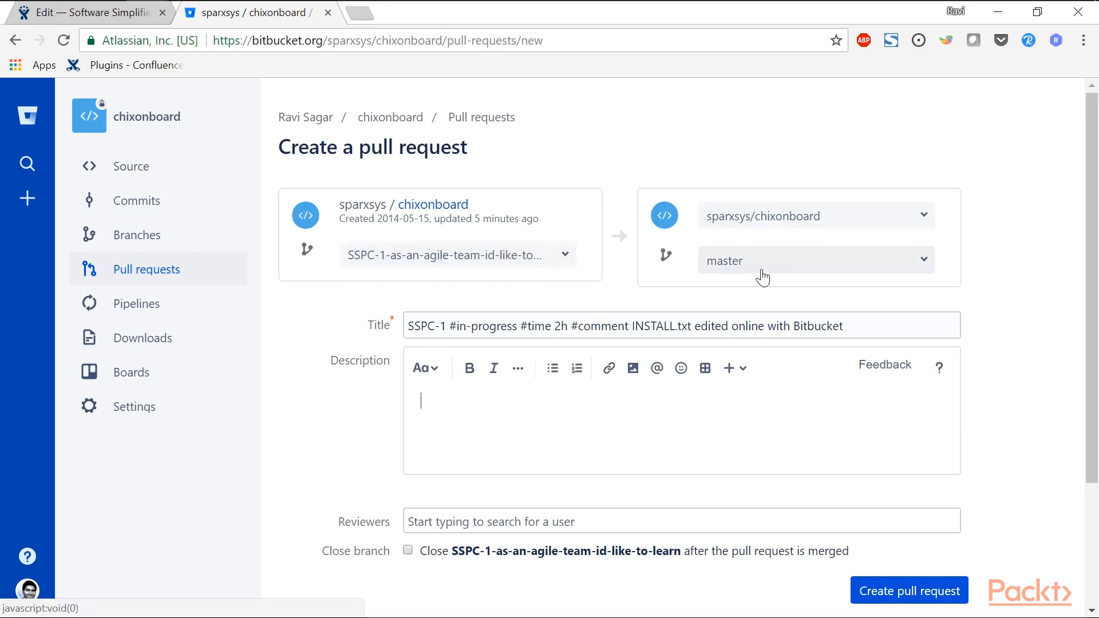
scroll(764, 276, down, 3)
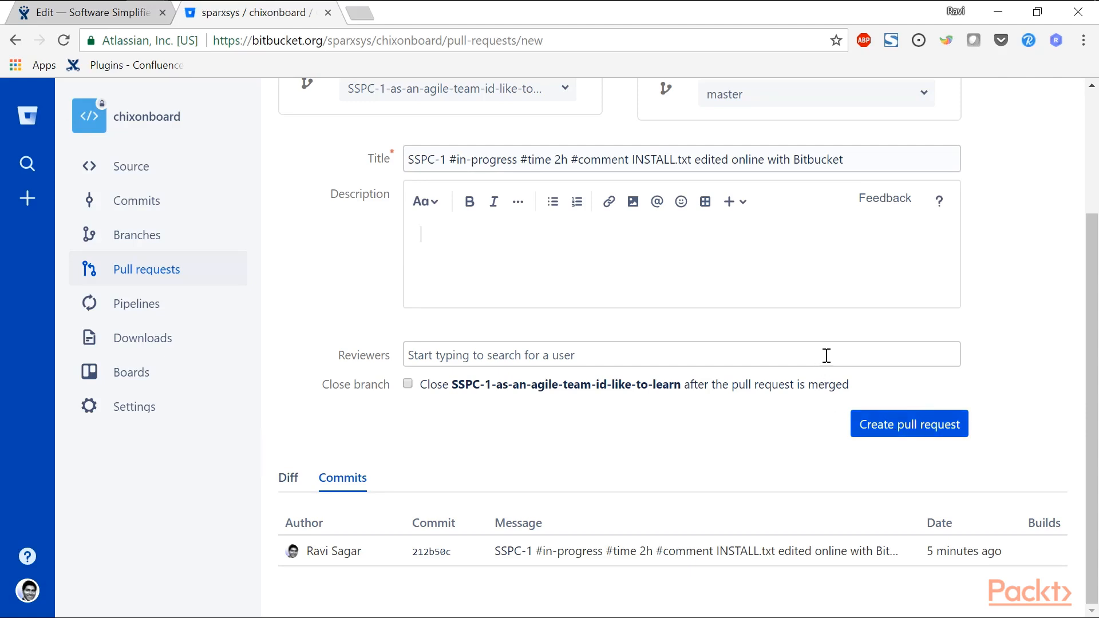
click(932, 427)
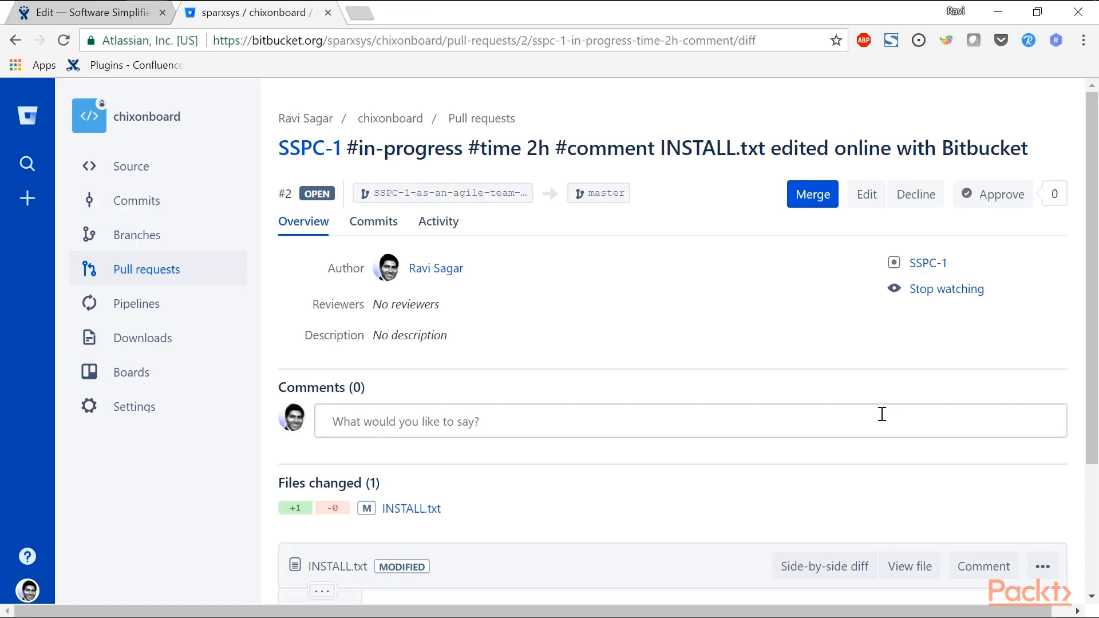
Review the INSTALL.txt change in the pull request and merge it into master with the Merge commit strategy.
scroll(882, 414, down, 3)
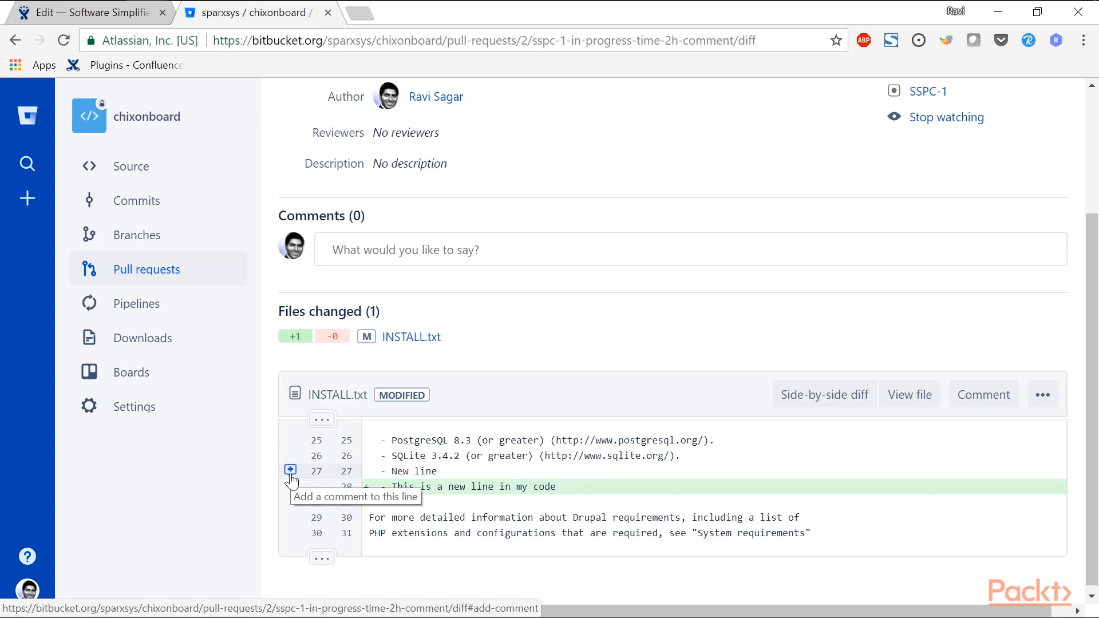
scroll(291, 480, up, 3)
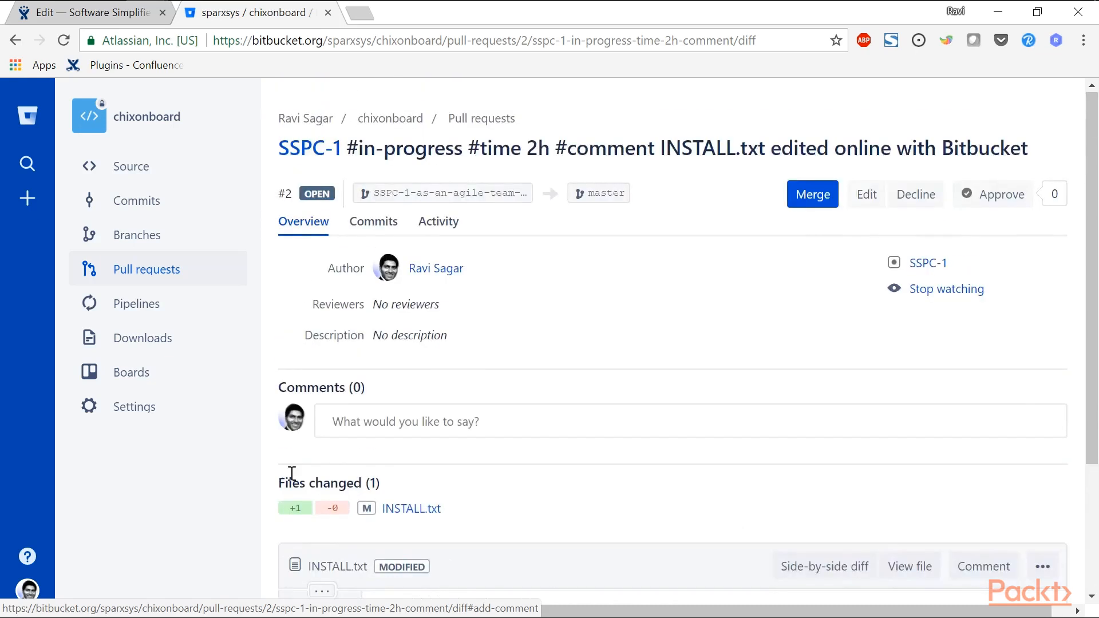
click(817, 200)
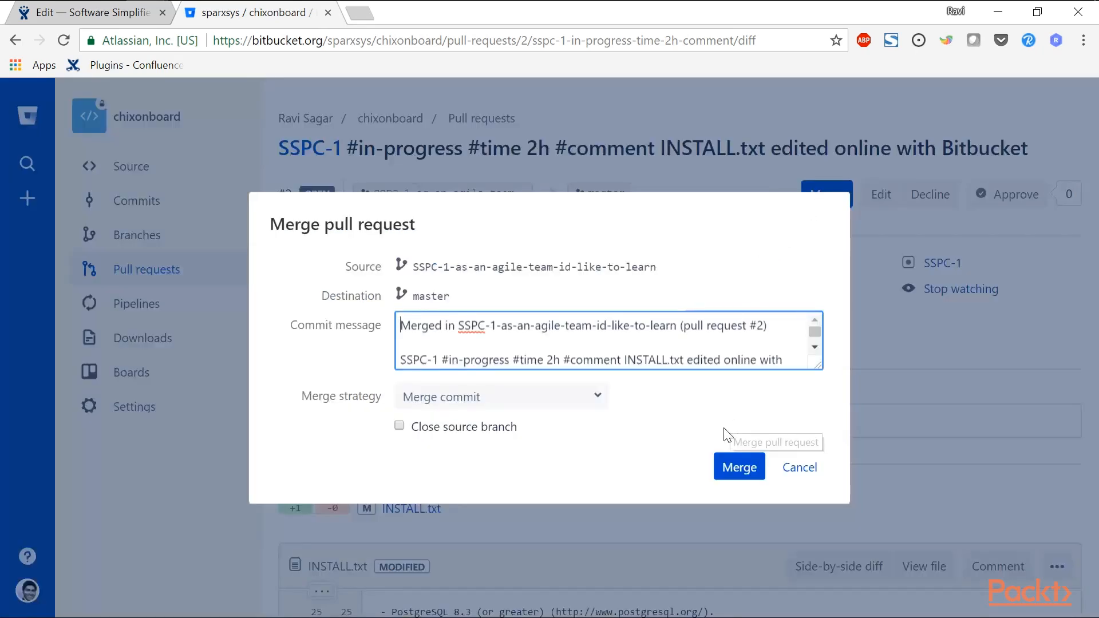
click(729, 474)
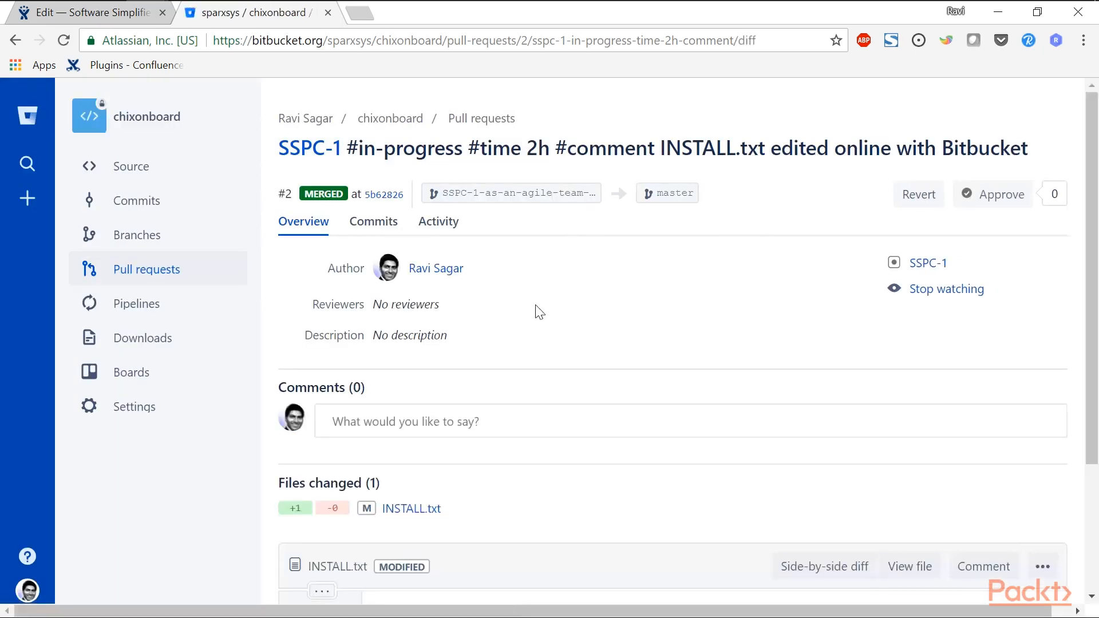
Switch back to JIRA, reopen issue SSPC-1 and check its status, resolution and pull request details following the merge.
key(ctrl+Tab)
scroll(455, 290, up, 5)
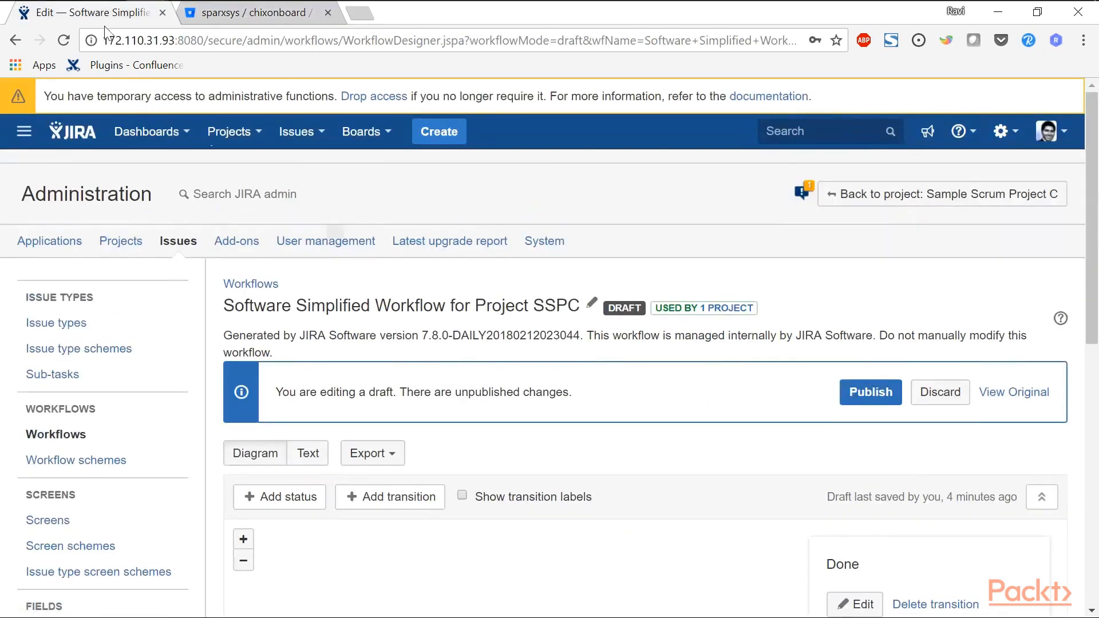
click(296, 131)
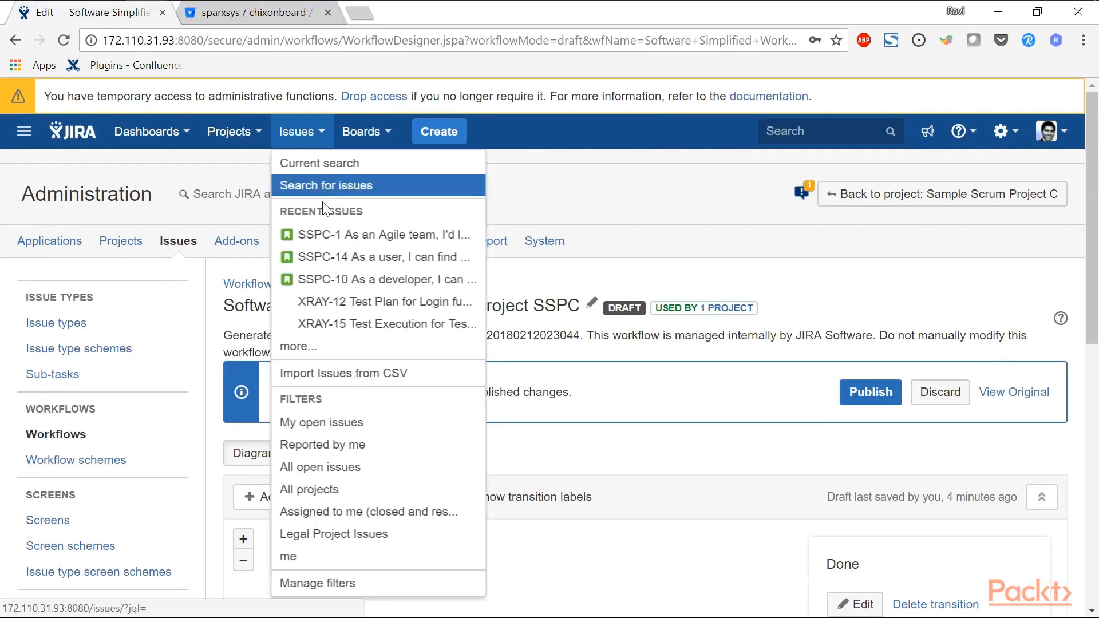
click(314, 230)
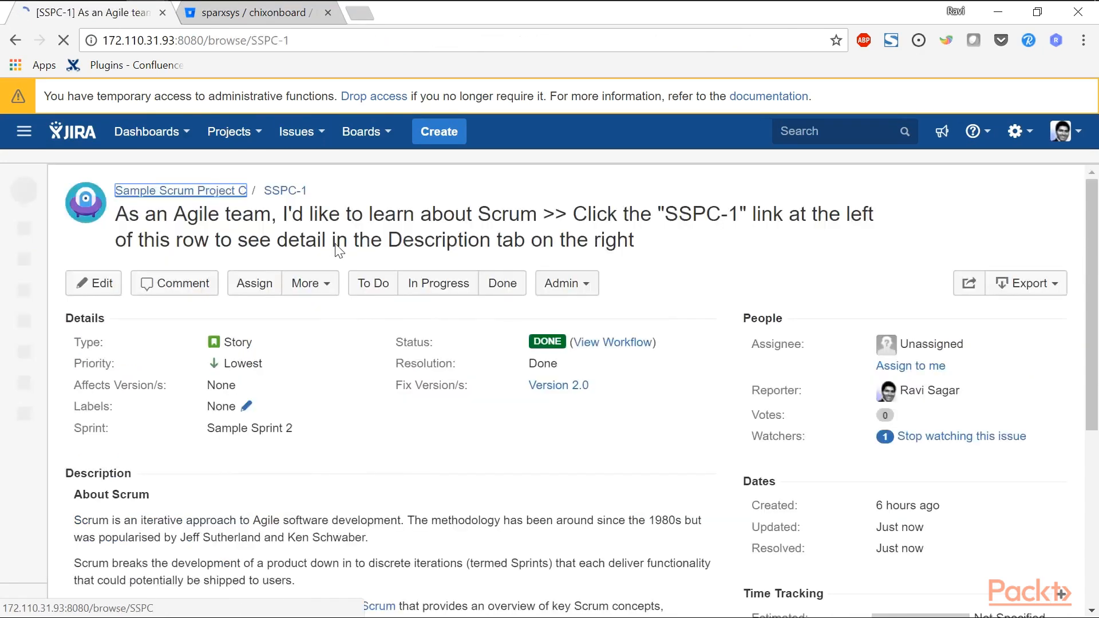
scroll(340, 251, down, 1)
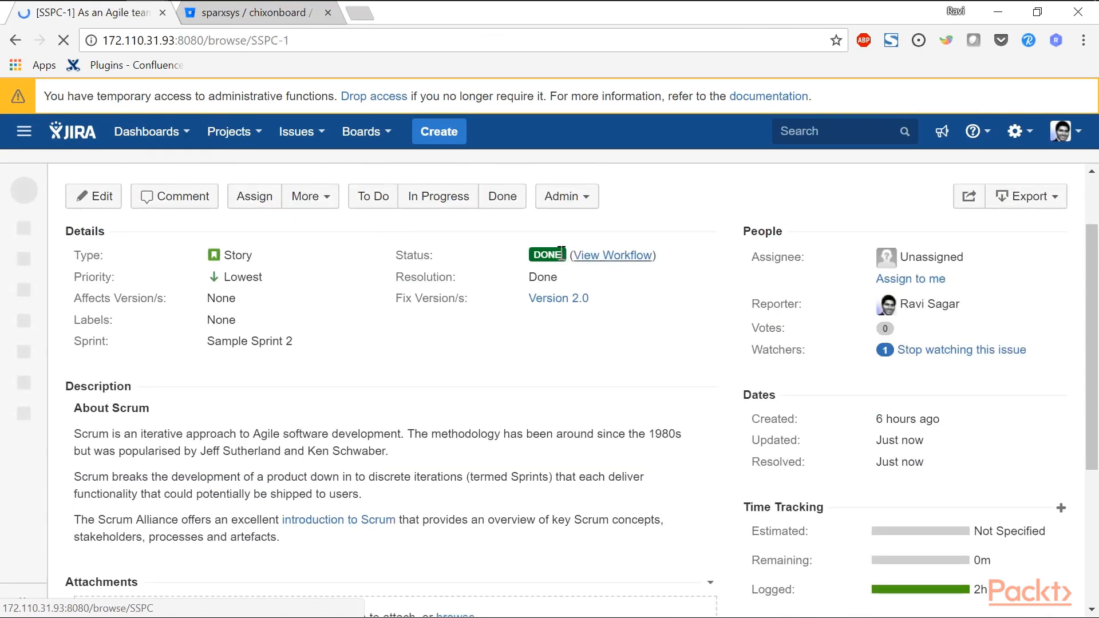
scroll(555, 270, down, 3)
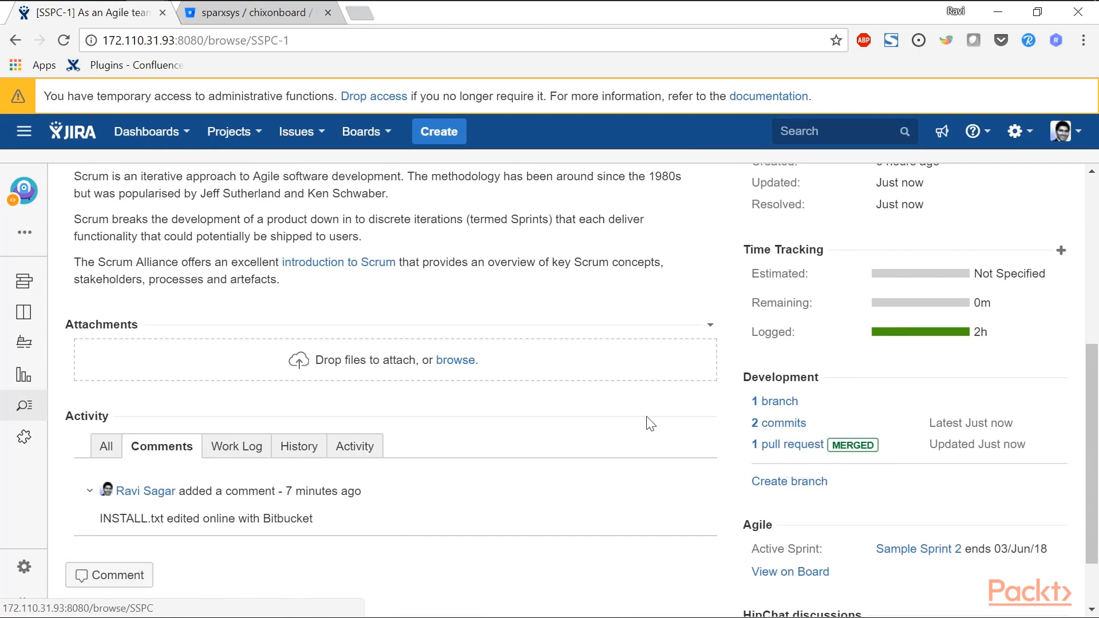
scroll(647, 422, up, 6)
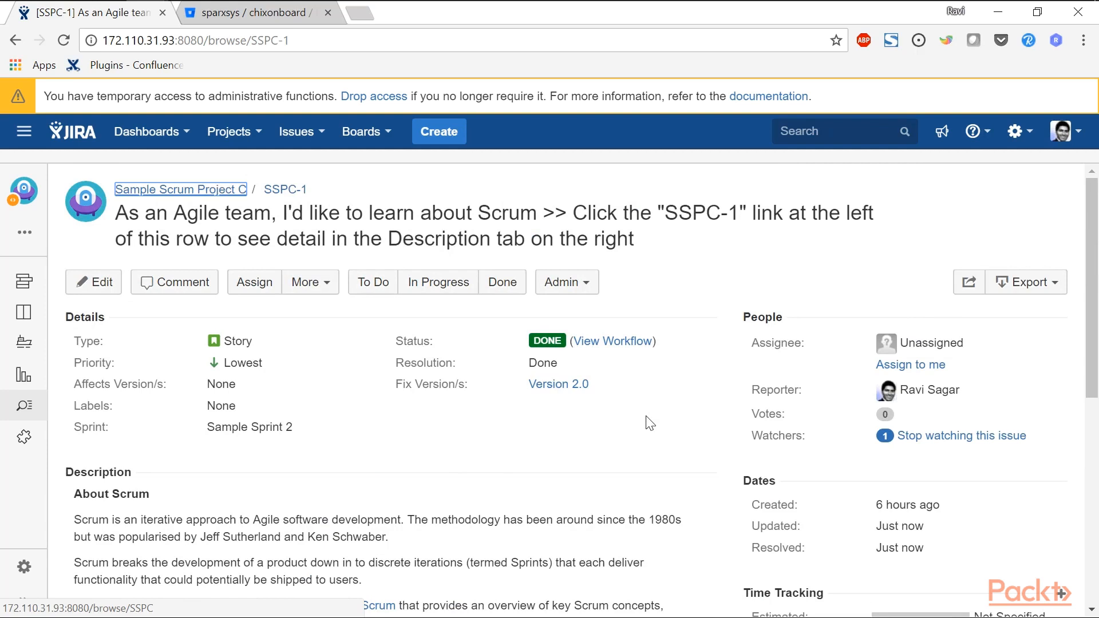